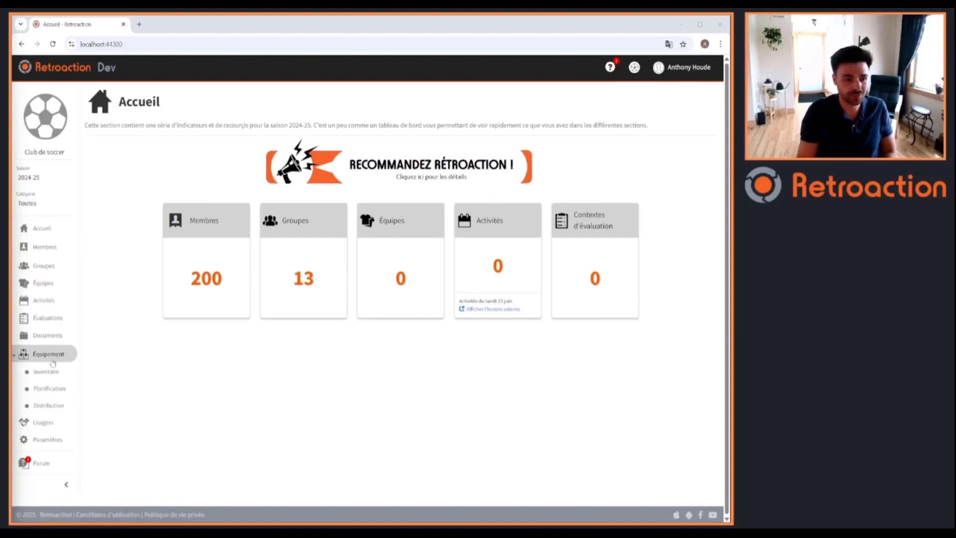
# Step: Create a new equipment type named Chandail in the equipment inventory
pyautogui.click(53, 377)
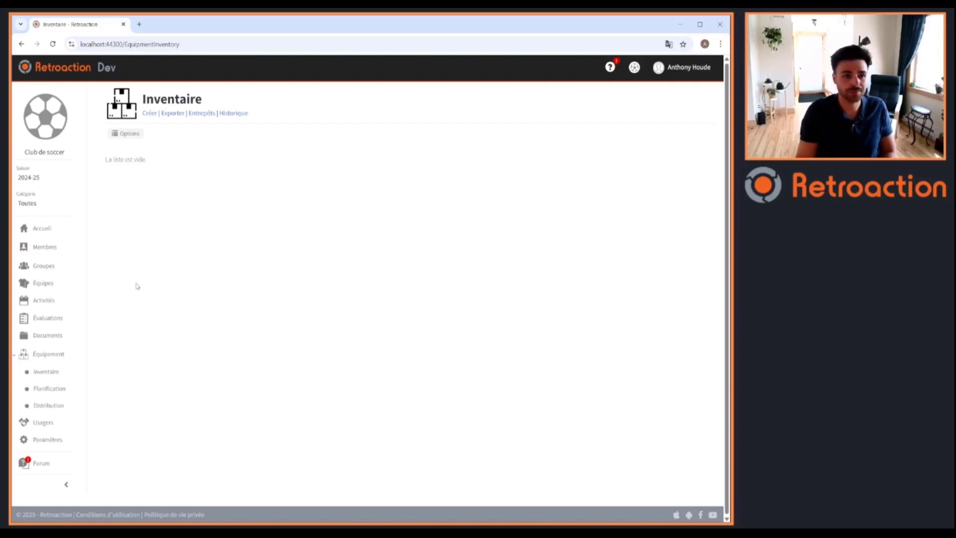
pyautogui.click(150, 113)
pyautogui.click(160, 150)
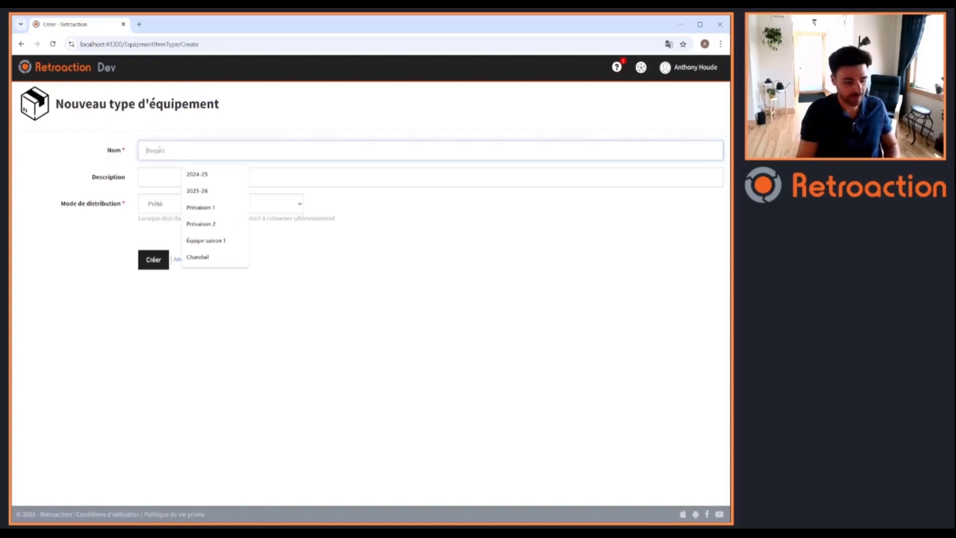
pyautogui.write('Chand')
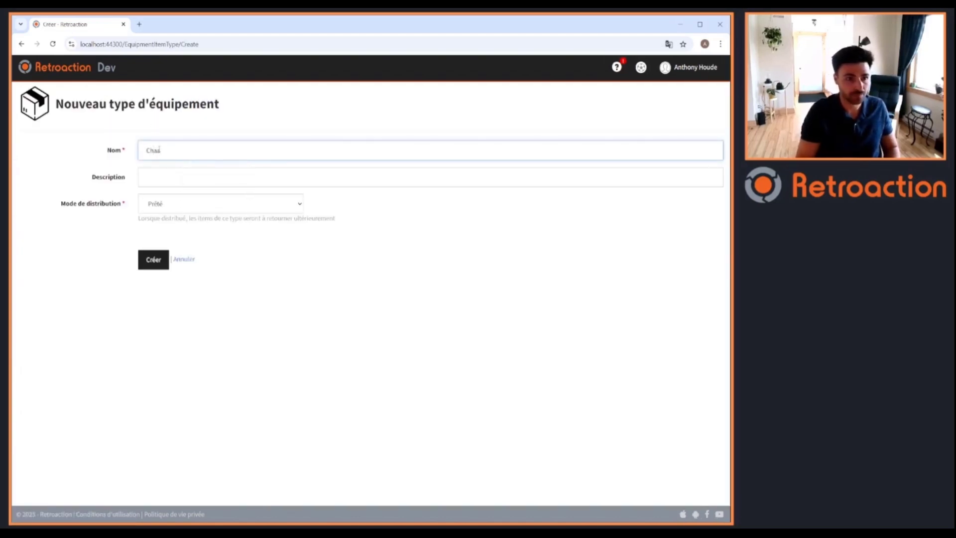
pyautogui.write('ail')
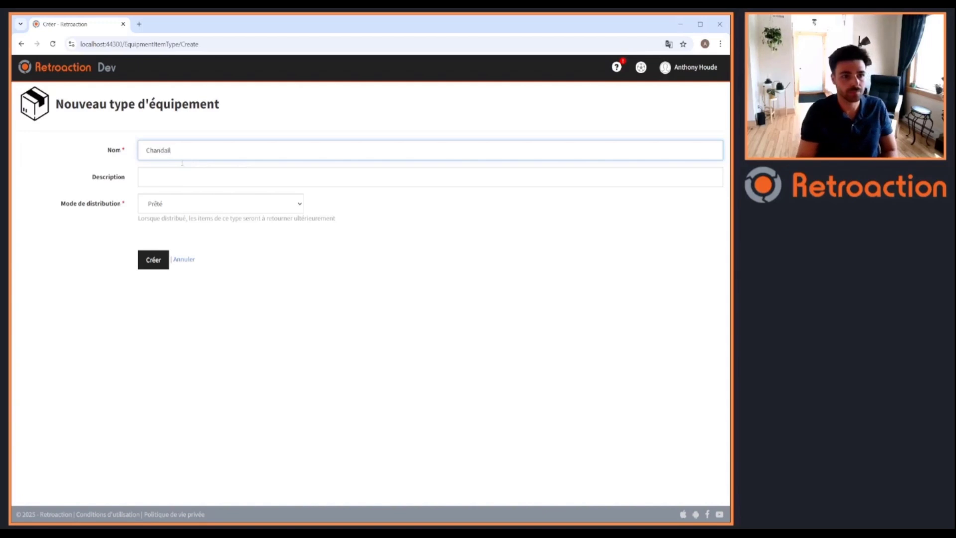
pyautogui.click(156, 255)
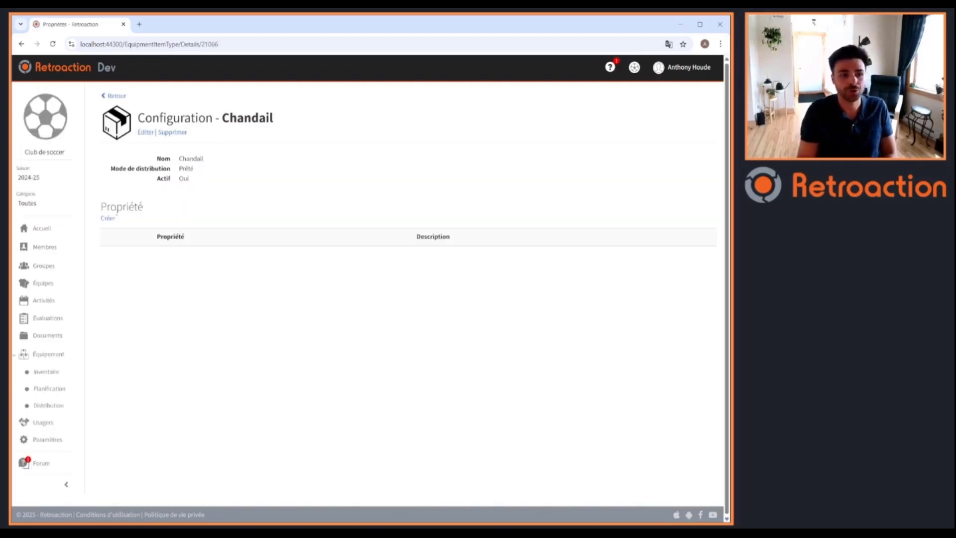
# Step: Create a Chandail property named Grandeur with input type Liste déroulante and value type Texte
pyautogui.click(108, 218)
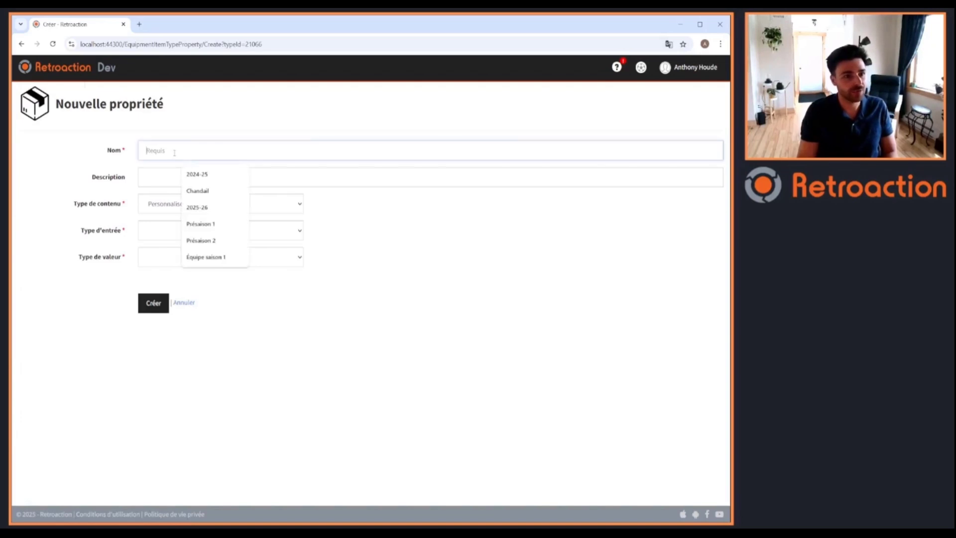
pyautogui.click(175, 152)
pyautogui.write('Grandeur')
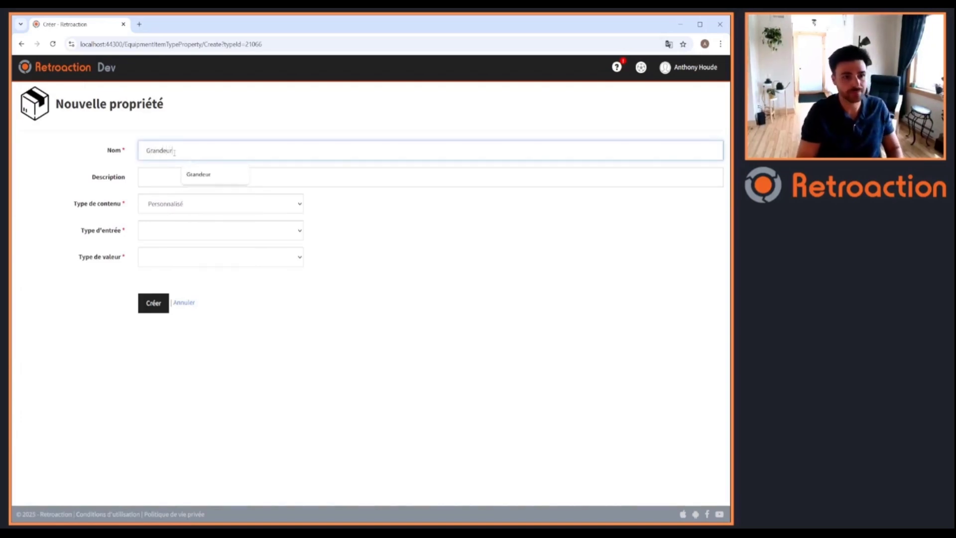
pyautogui.click(302, 234)
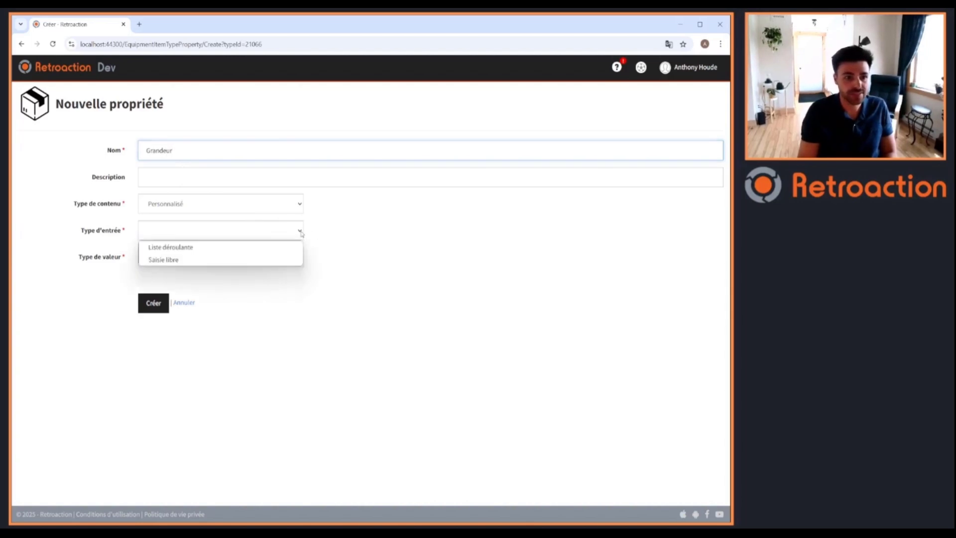
pyautogui.click(194, 252)
pyautogui.click(196, 258)
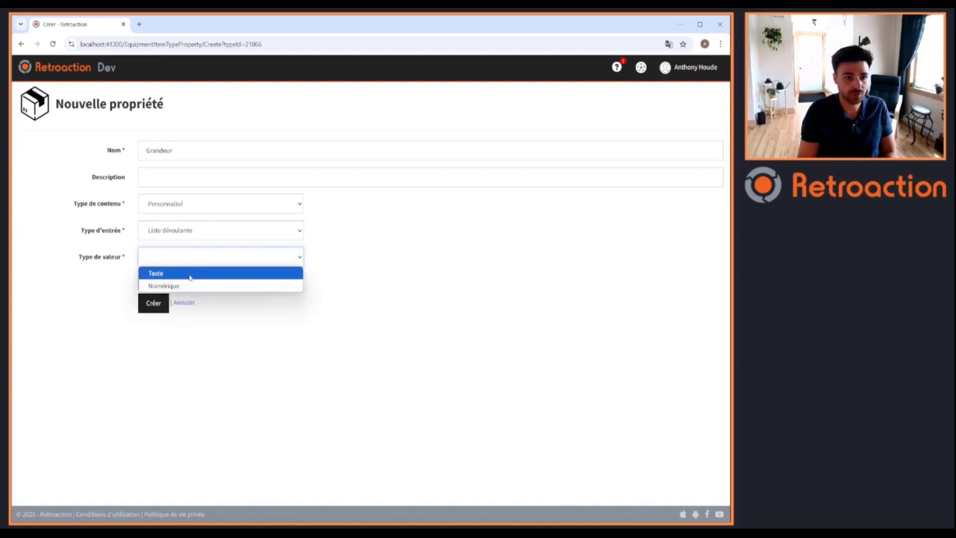
pyautogui.click(190, 273)
pyautogui.click(157, 302)
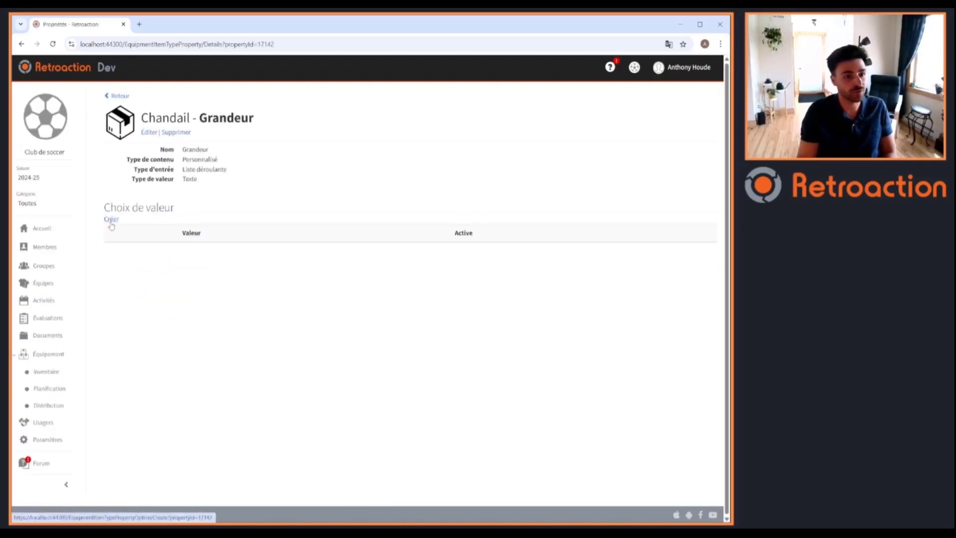
# Step: Add the value choices Petit, Moyen and Grand to the Grandeur property
pyautogui.click(111, 224)
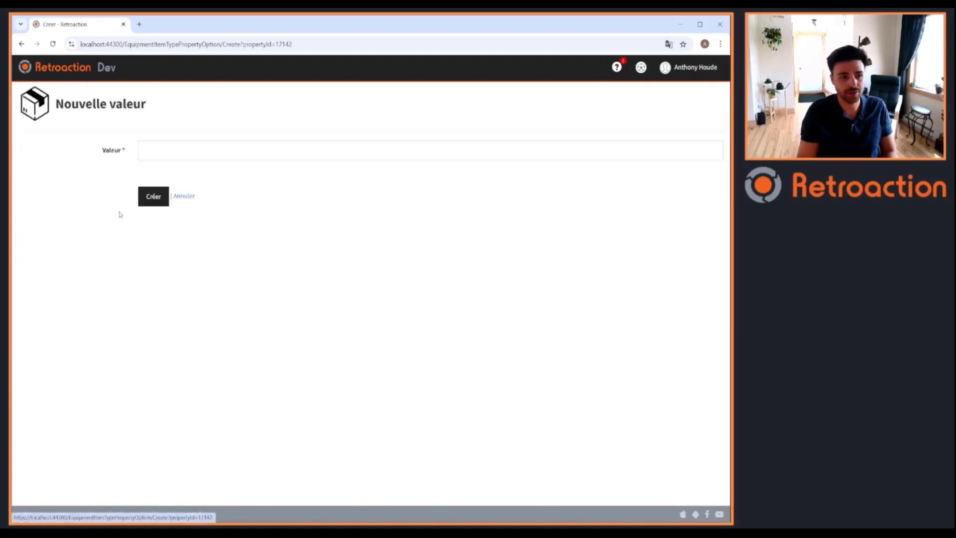
pyautogui.click(161, 153)
pyautogui.write('Petit')
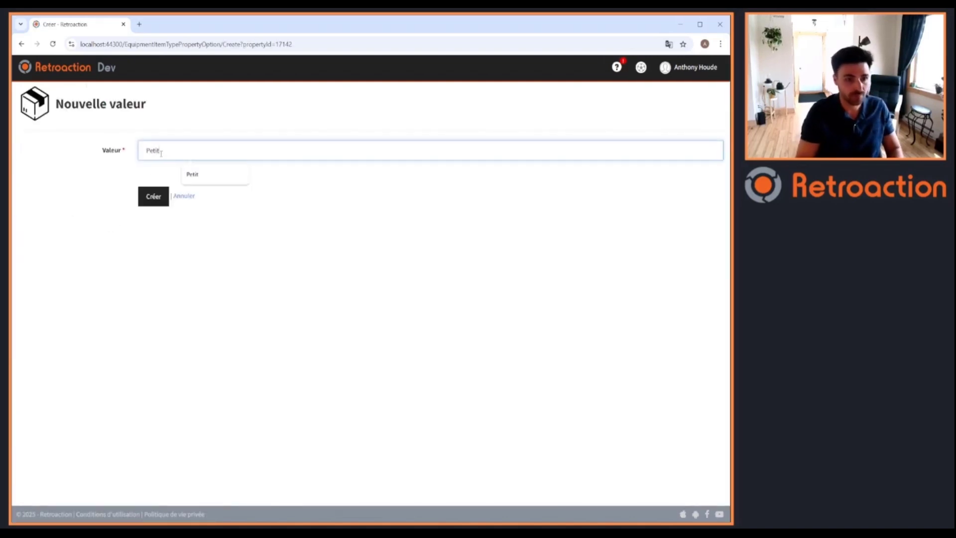
pyautogui.click(153, 196)
pyautogui.click(111, 224)
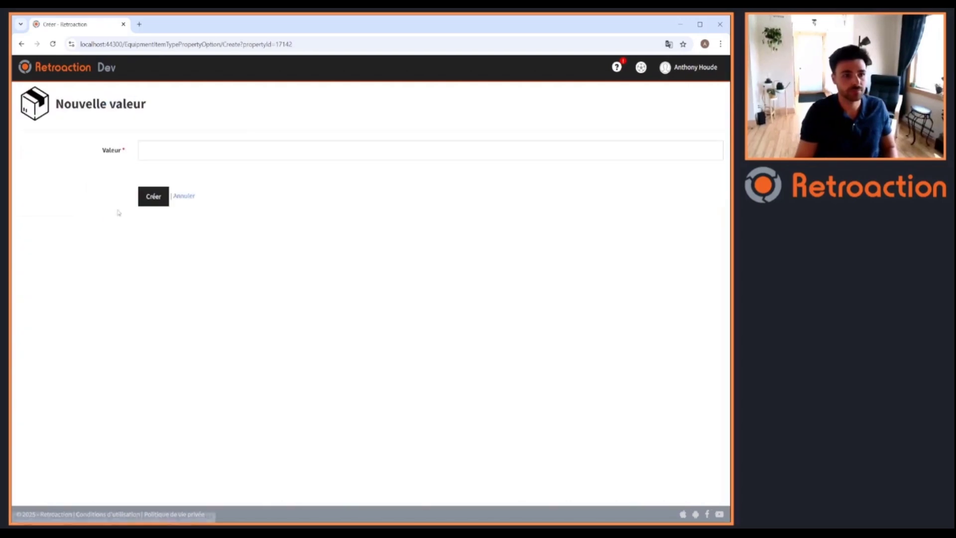
pyautogui.click(161, 150)
pyautogui.write('Moyen')
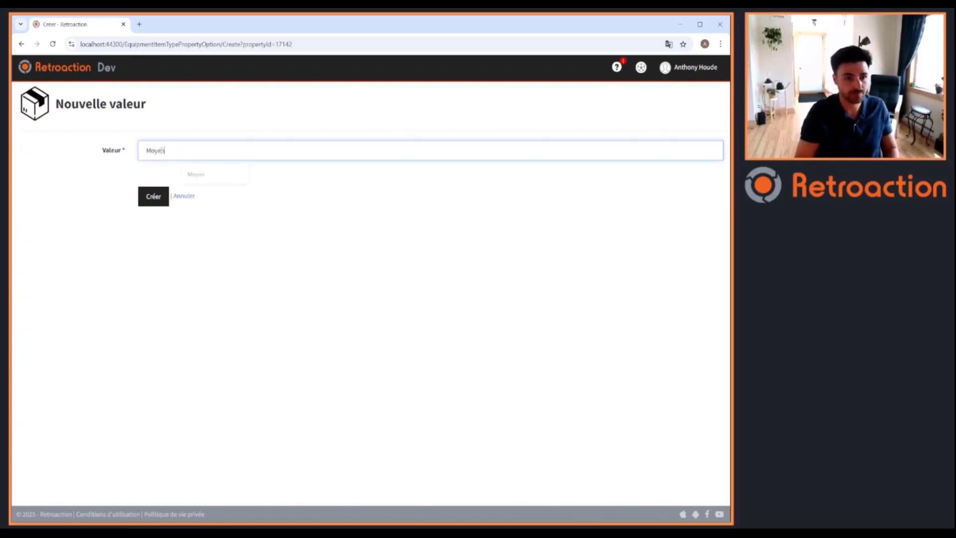
pyautogui.click(153, 196)
pyautogui.click(110, 222)
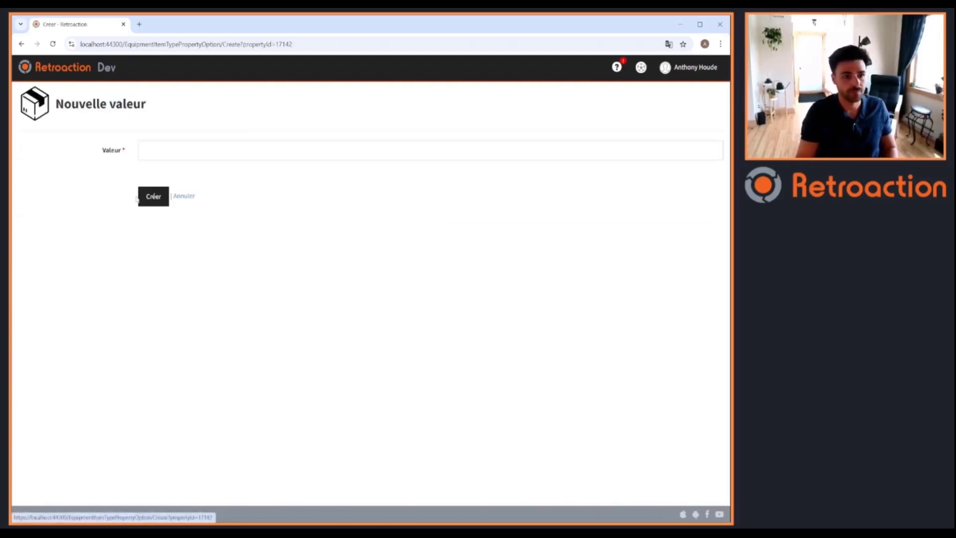
pyautogui.click(171, 151)
pyautogui.write('Grand')
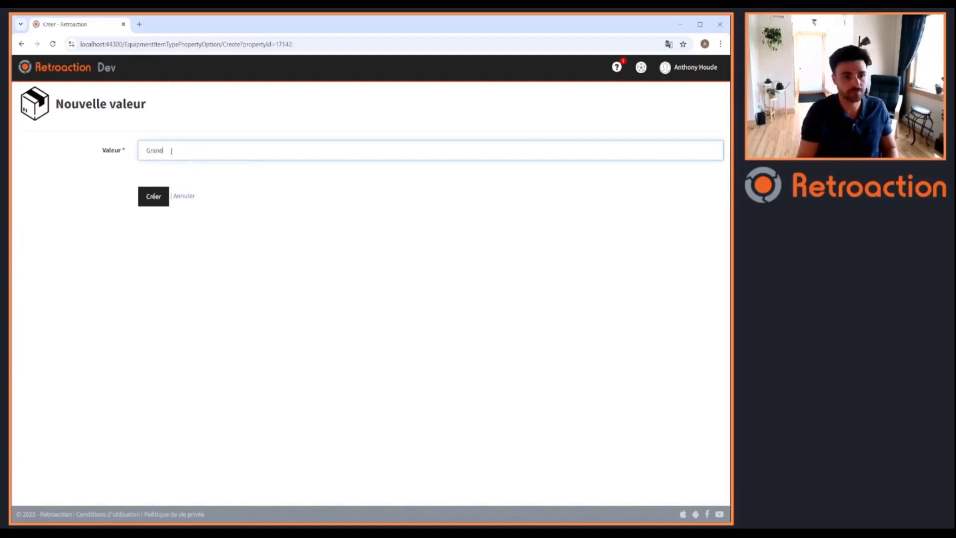
pyautogui.click(154, 196)
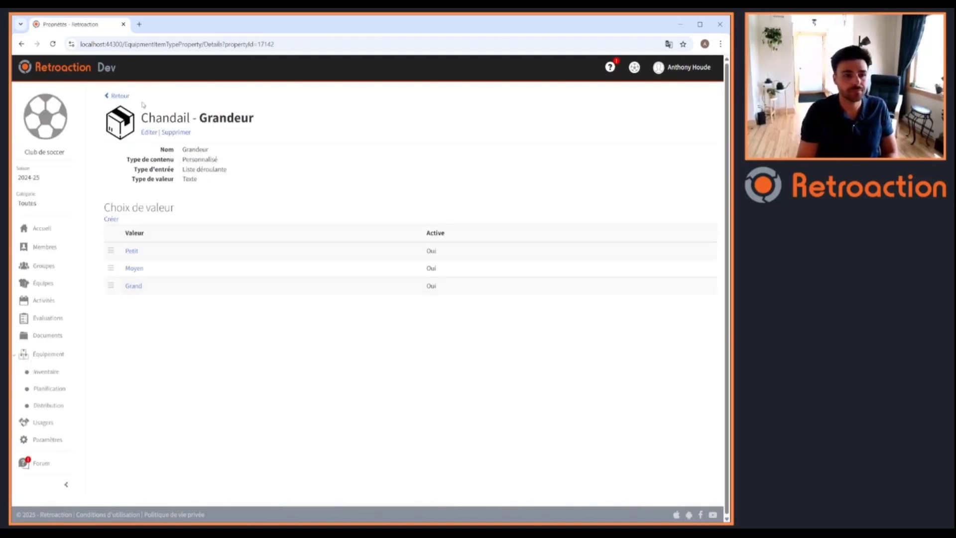
# Step: Create a second Chandail property named Couleur with the content type Couleurs de l'organisation
pyautogui.click(120, 96)
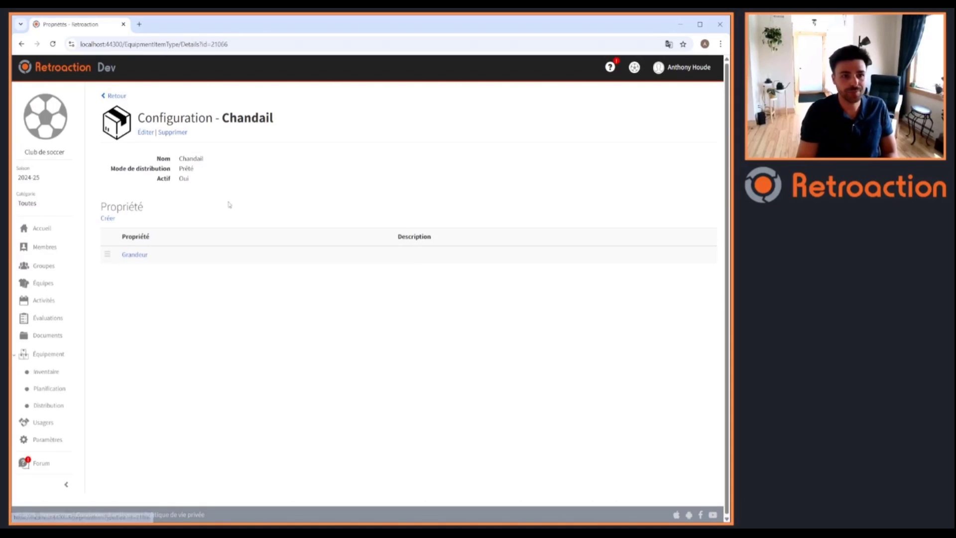
pyautogui.click(108, 218)
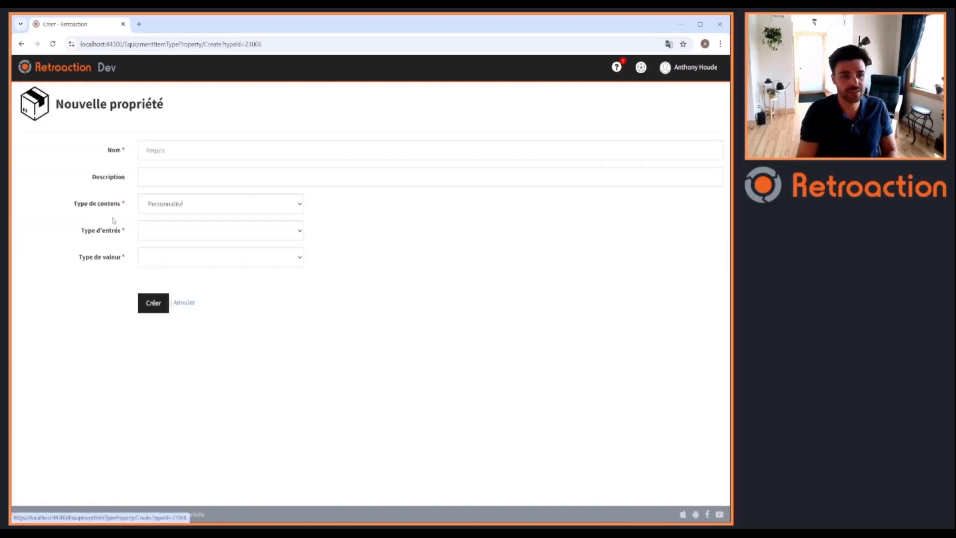
pyautogui.click(175, 150)
pyautogui.write('Couleur')
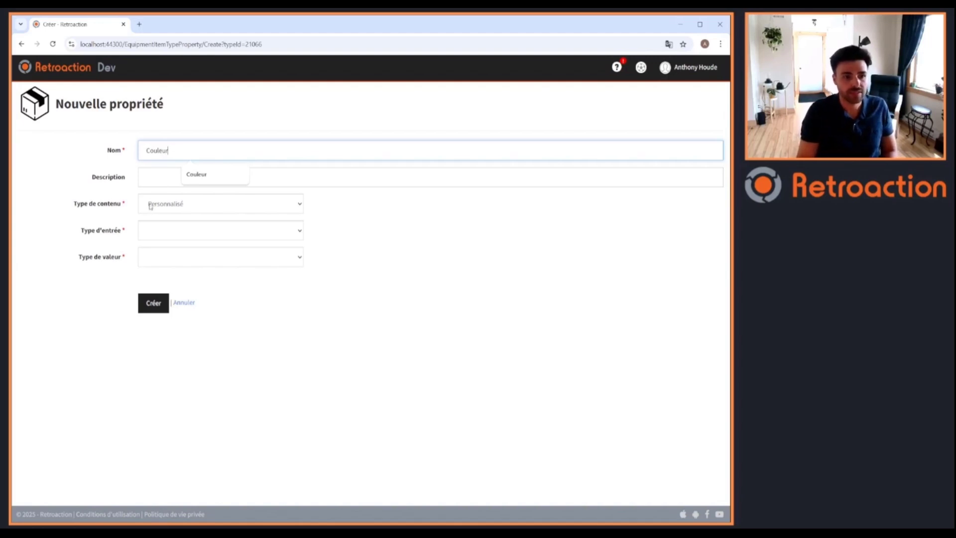
pyautogui.click(189, 209)
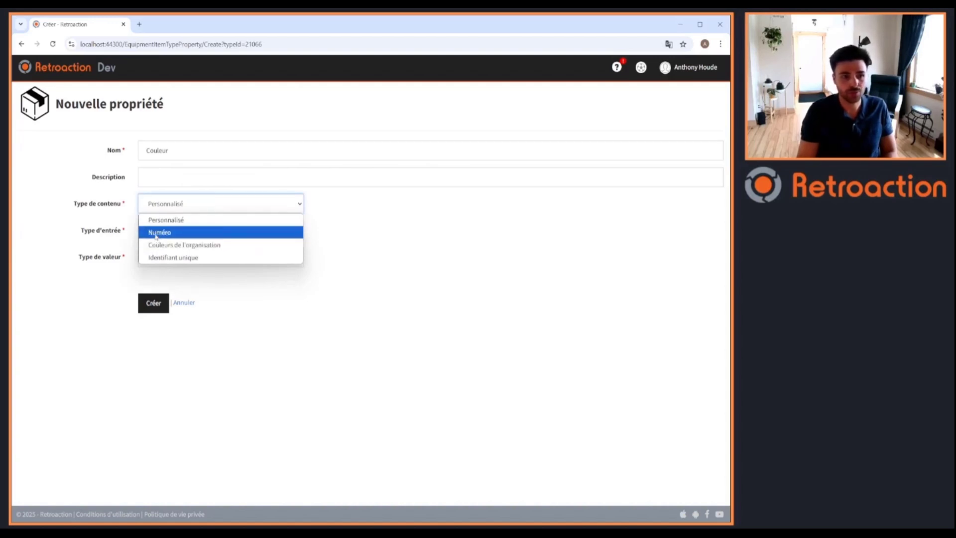
pyautogui.click(194, 246)
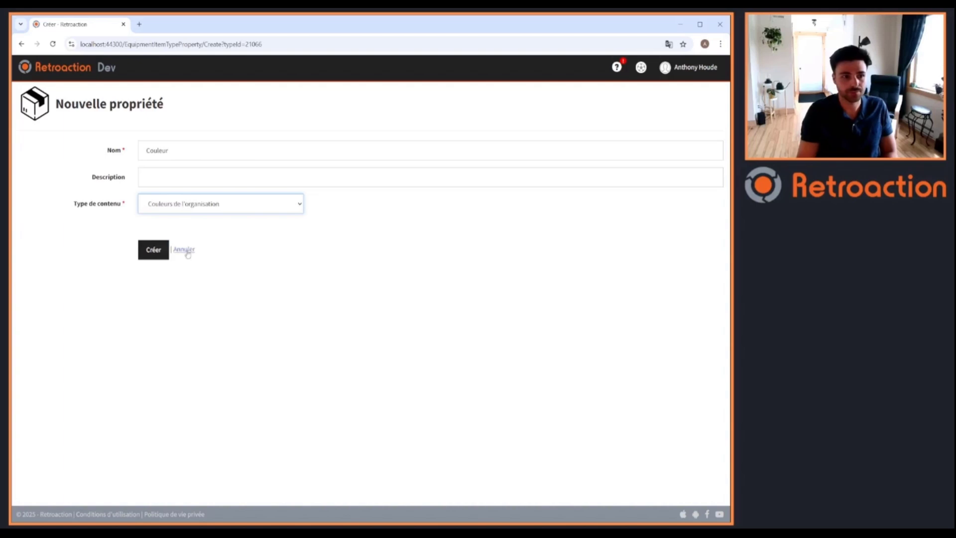
pyautogui.click(155, 249)
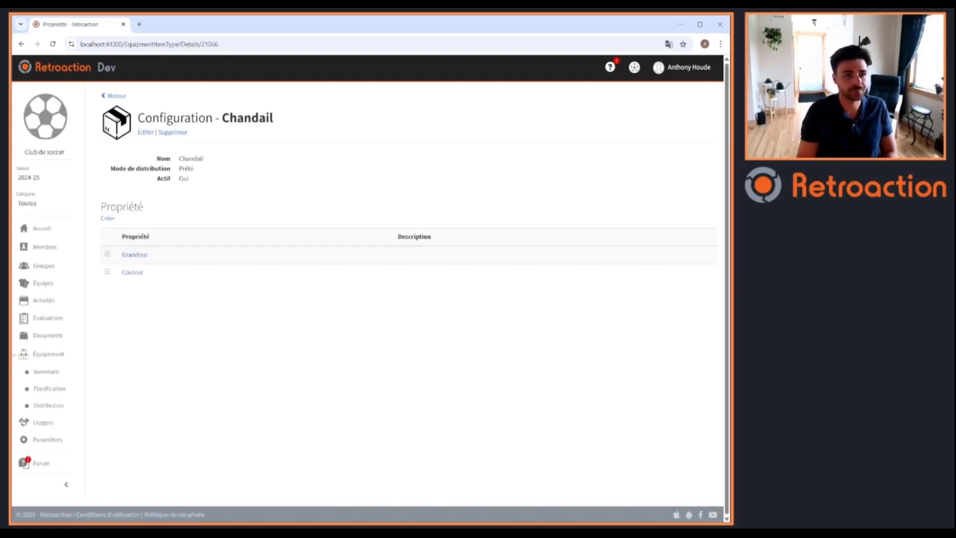
# Step: Examine the Grandeur and Couleur choices in the form for adding Chandail inventory, and leave the form without adding an item
pyautogui.click(124, 99)
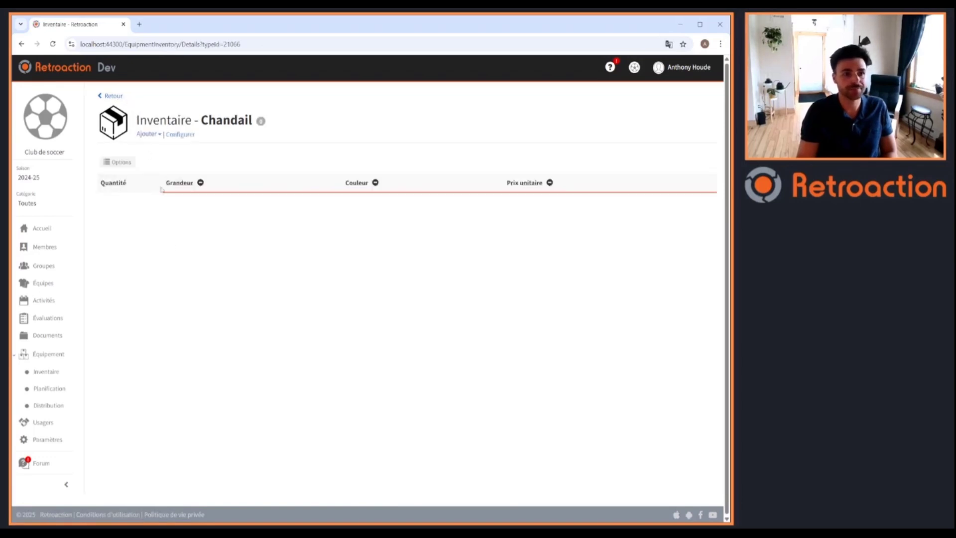
pyautogui.click(148, 134)
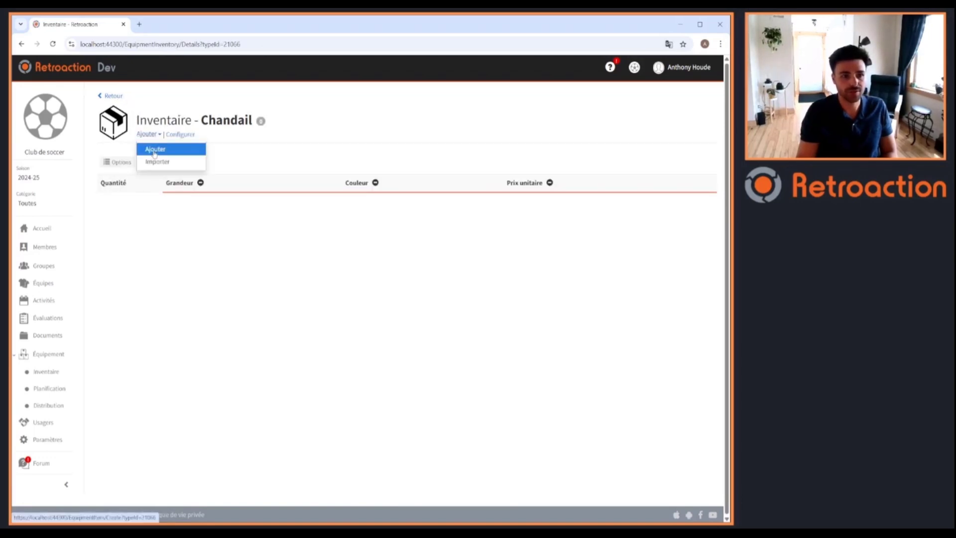
pyautogui.click(154, 150)
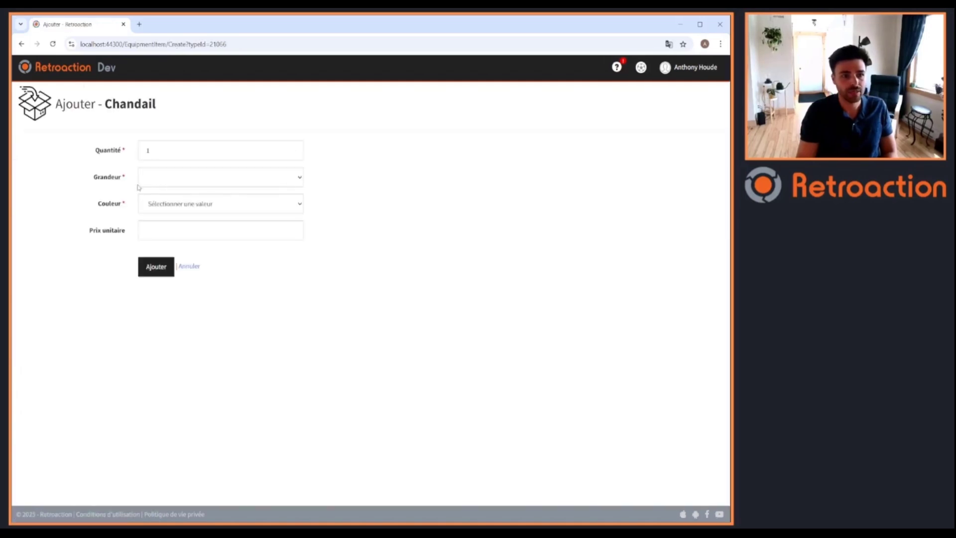
pyautogui.click(177, 181)
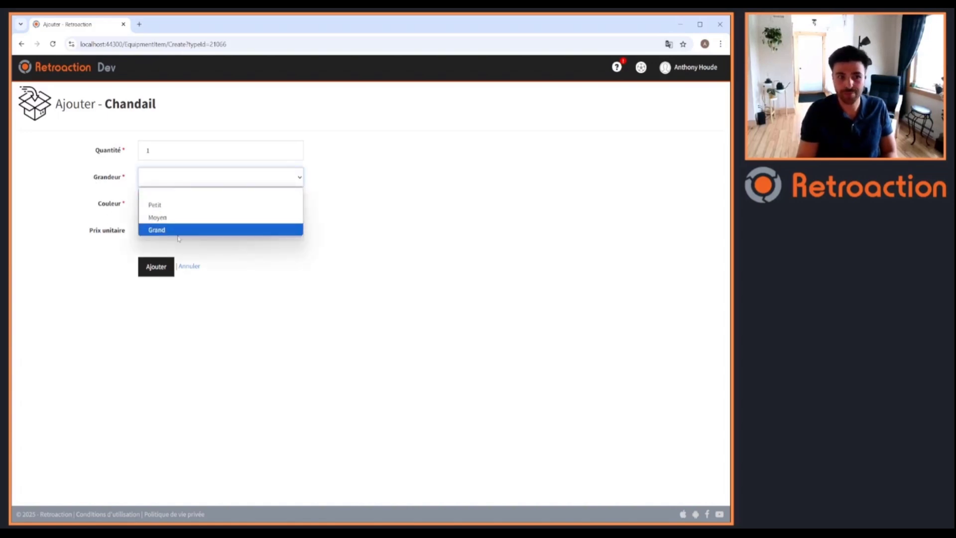
pyautogui.click(212, 181)
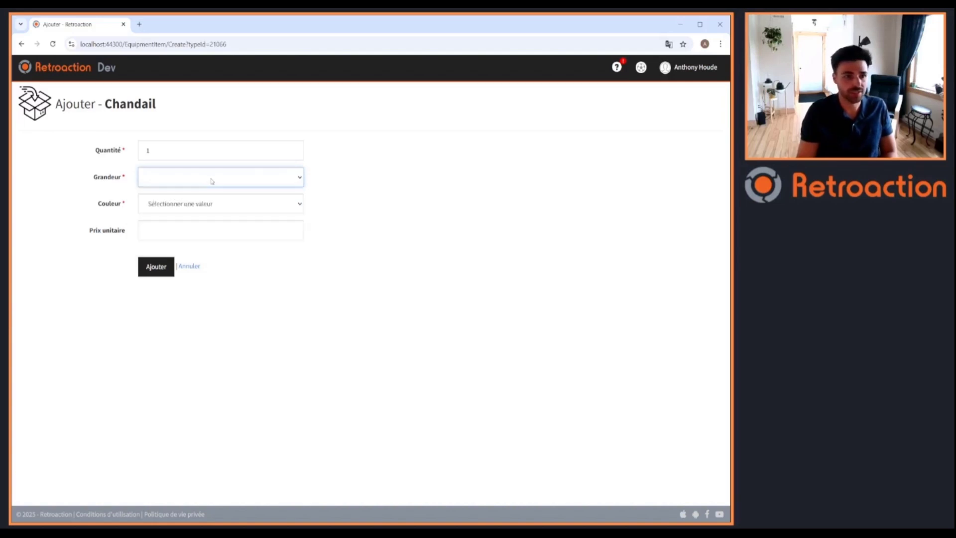
pyautogui.click(212, 203)
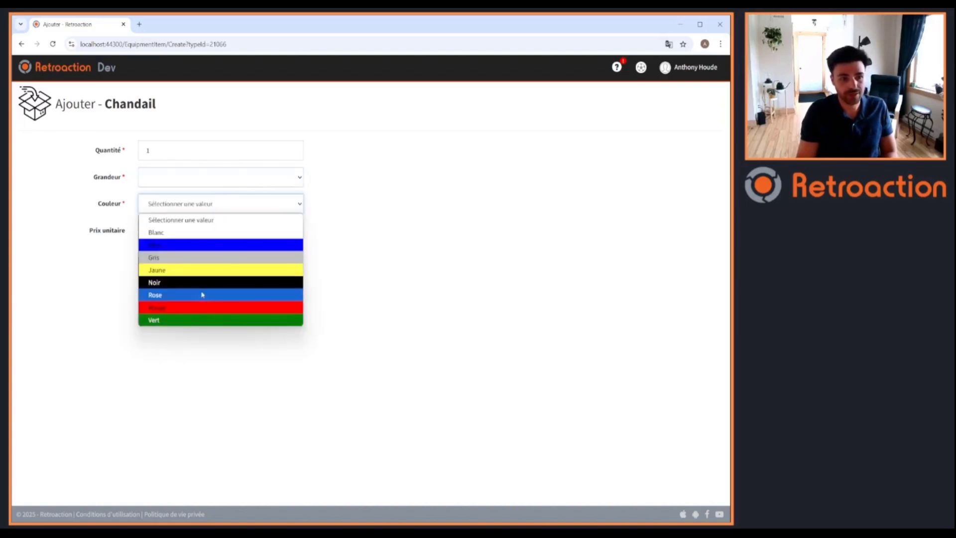
pyautogui.click(203, 210)
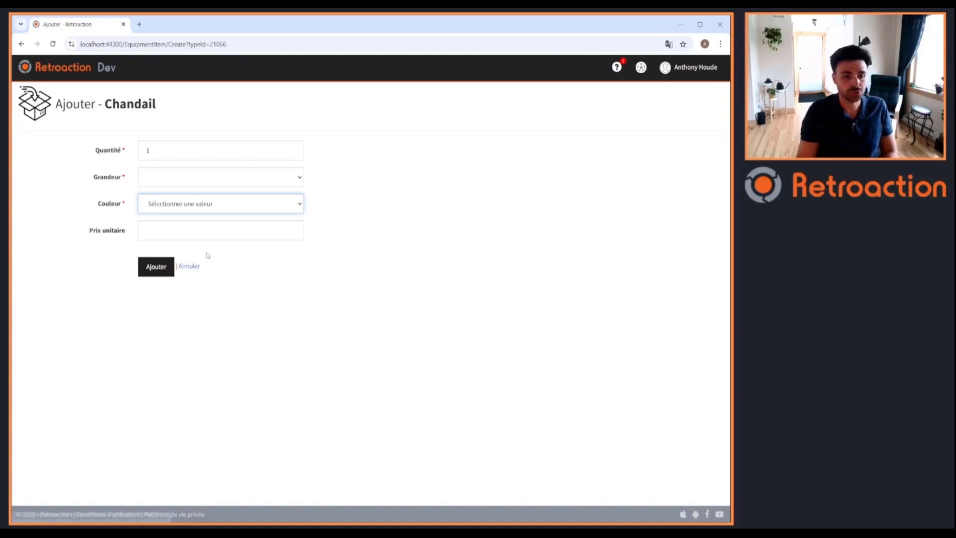
pyautogui.click(192, 267)
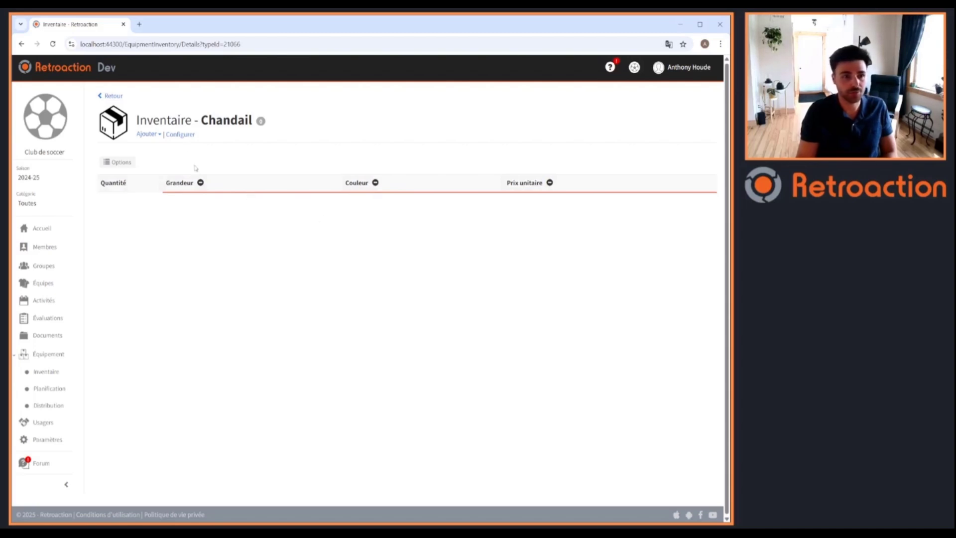
# Step: Create a third Chandail property named Numéro with the content type Numéro, and return to the Chandail inventory
pyautogui.click(181, 139)
pyautogui.click(110, 221)
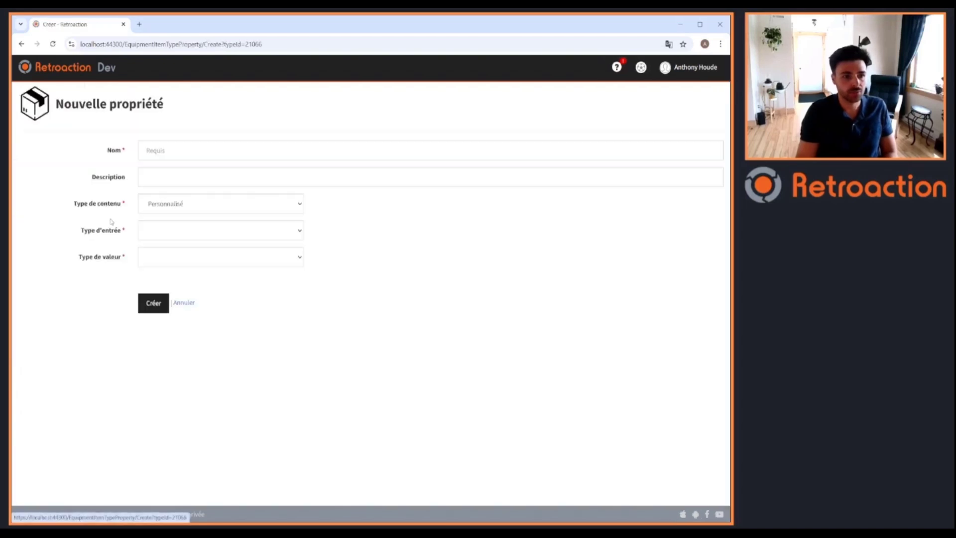
pyautogui.click(180, 151)
pyautogui.write('Nu')
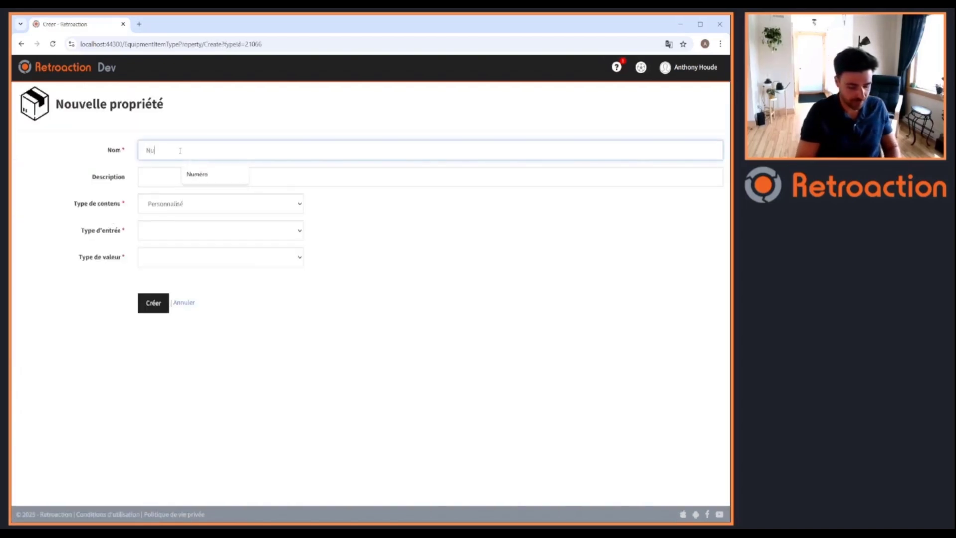
pyautogui.write('méro')
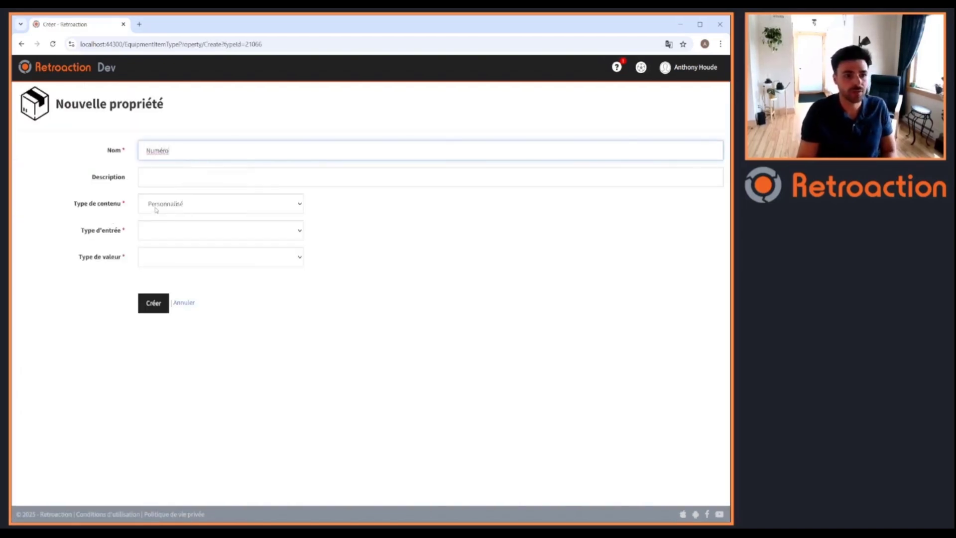
pyautogui.click(164, 206)
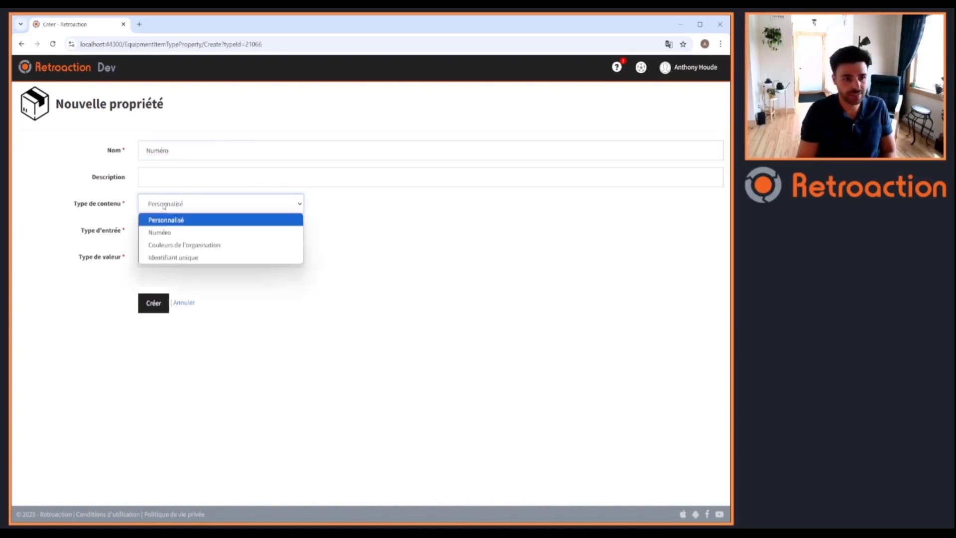
pyautogui.click(168, 235)
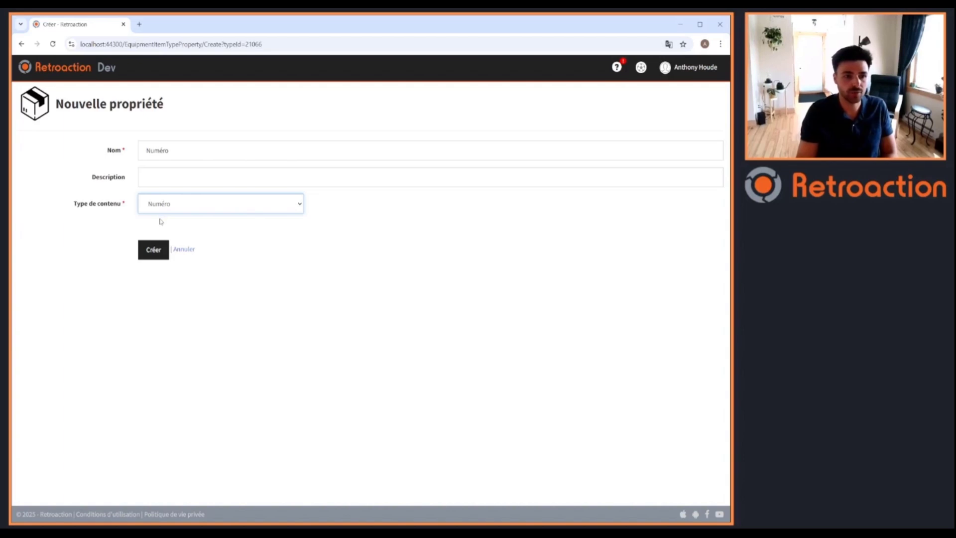
pyautogui.click(153, 251)
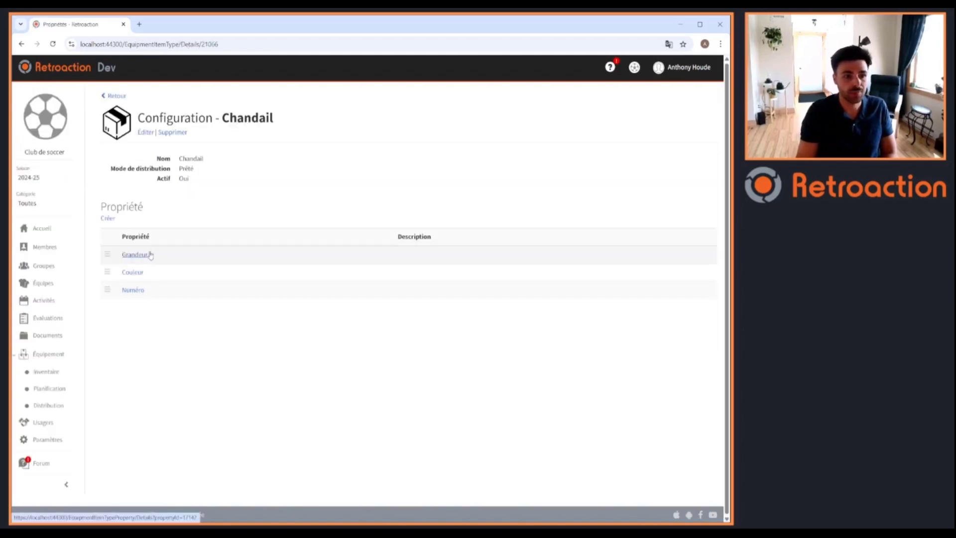
pyautogui.click(112, 97)
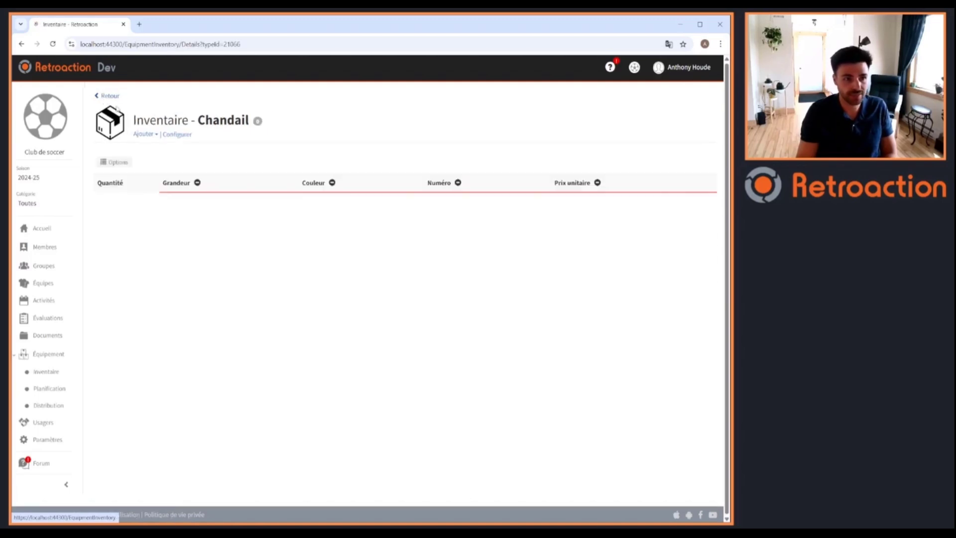
# Step: Add Chandail inventory with Grandeur Petit, Couleur Rouge and the number range 1-10
pyautogui.click(146, 137)
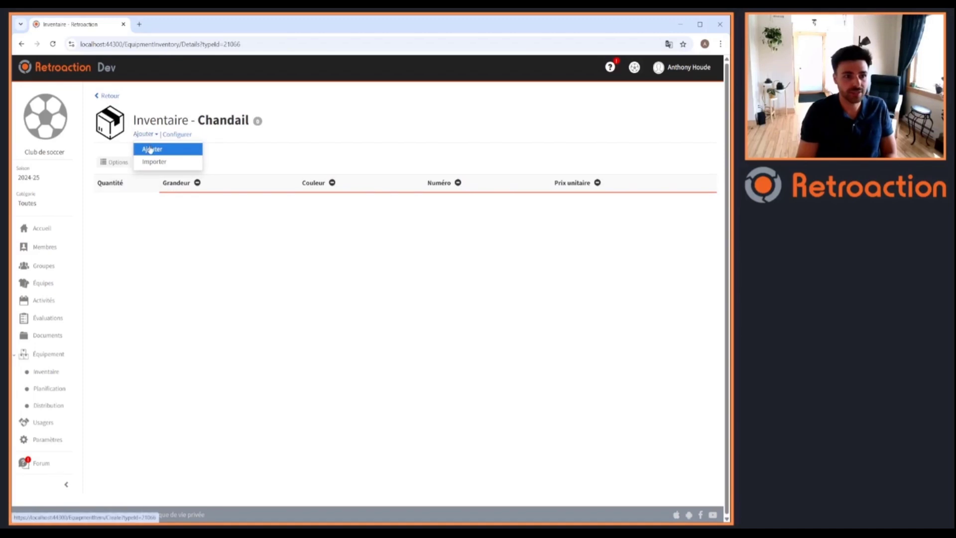
pyautogui.click(151, 149)
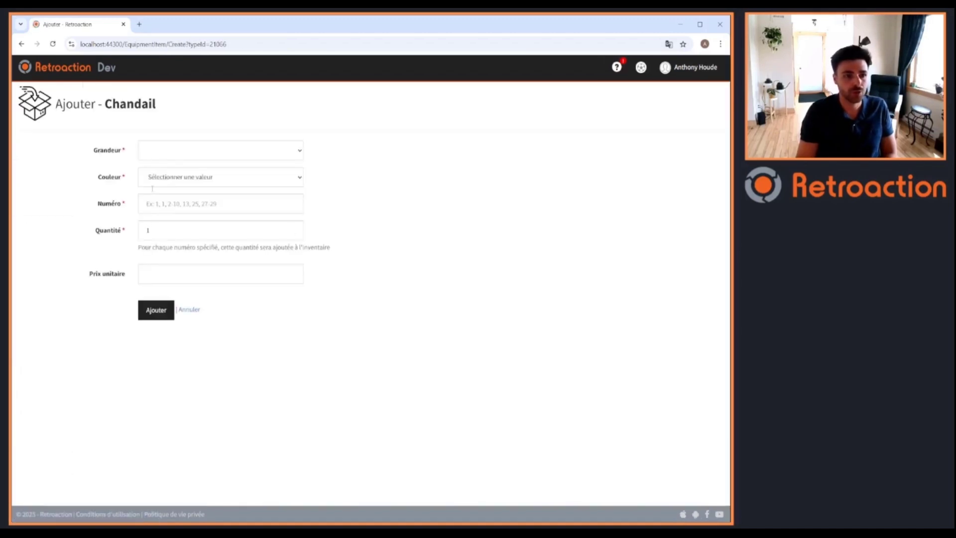
pyautogui.click(163, 156)
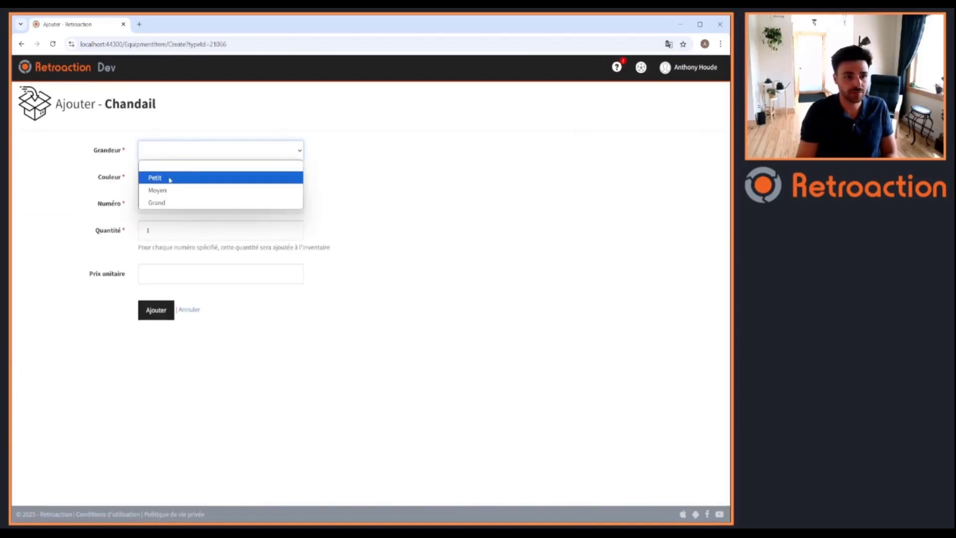
pyautogui.click(170, 178)
pyautogui.click(171, 179)
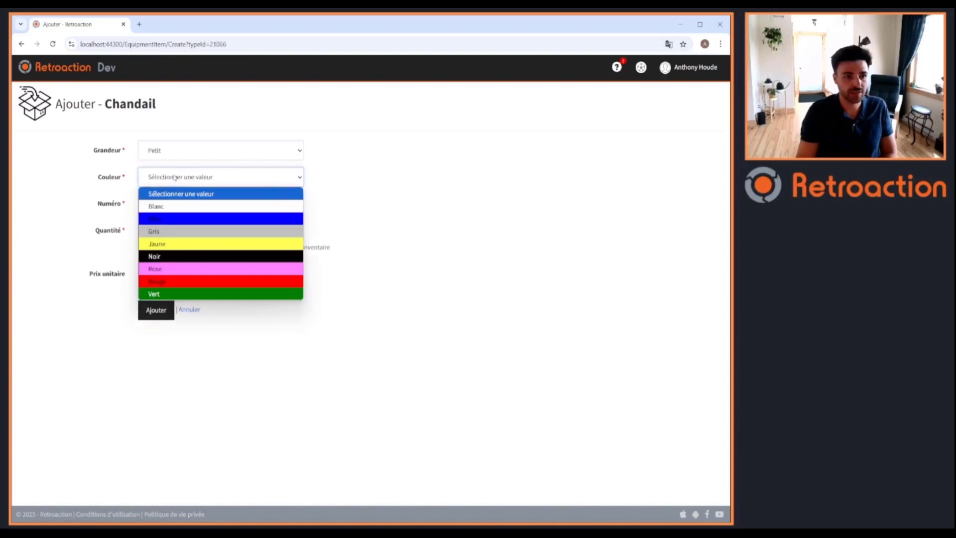
pyautogui.click(192, 282)
pyautogui.click(186, 204)
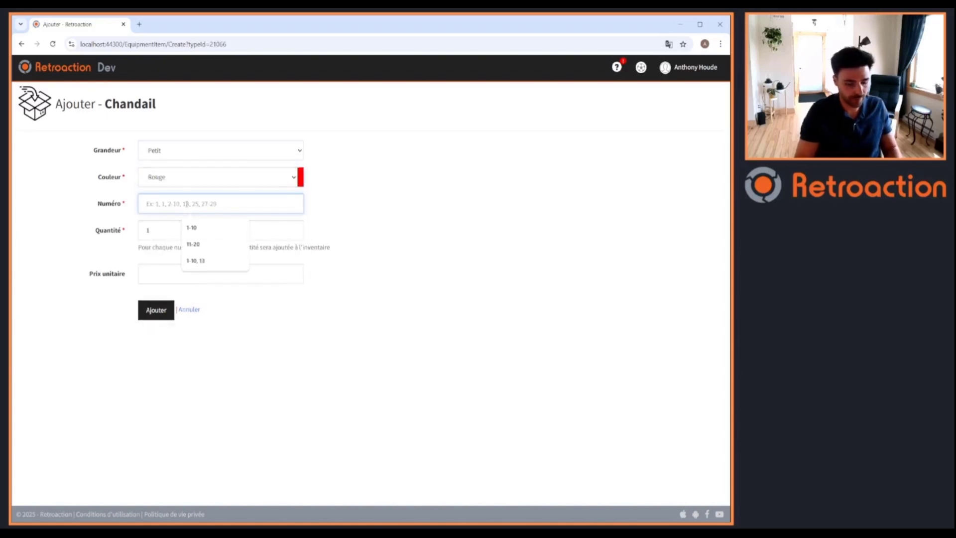
pyautogui.write('1-10')
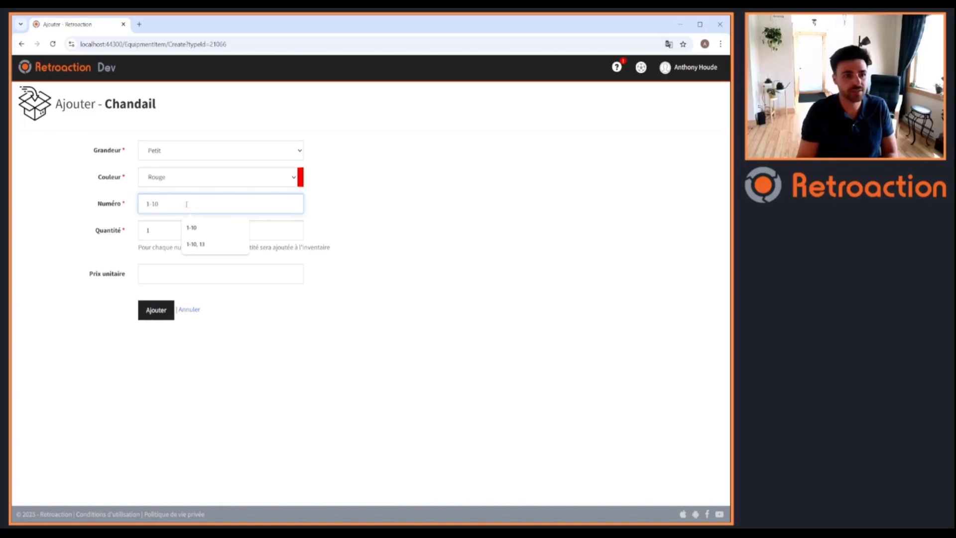
pyautogui.moveTo(168, 203); pyautogui.dragTo(140, 202)
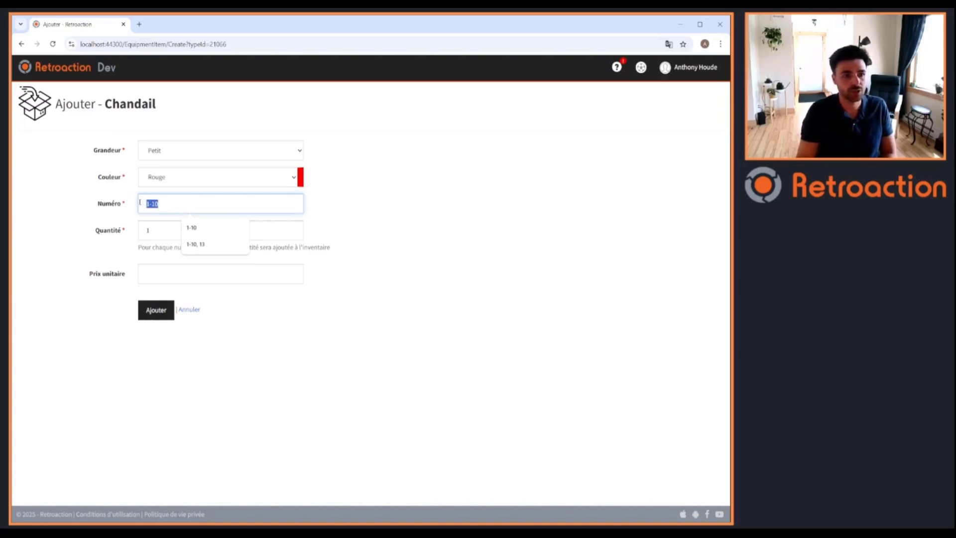
pyautogui.click(118, 218)
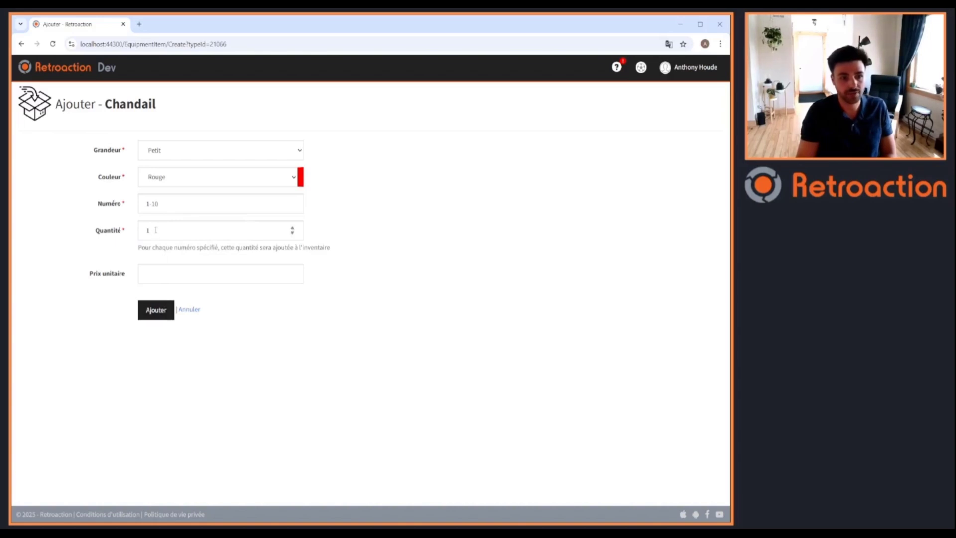
pyautogui.click(157, 308)
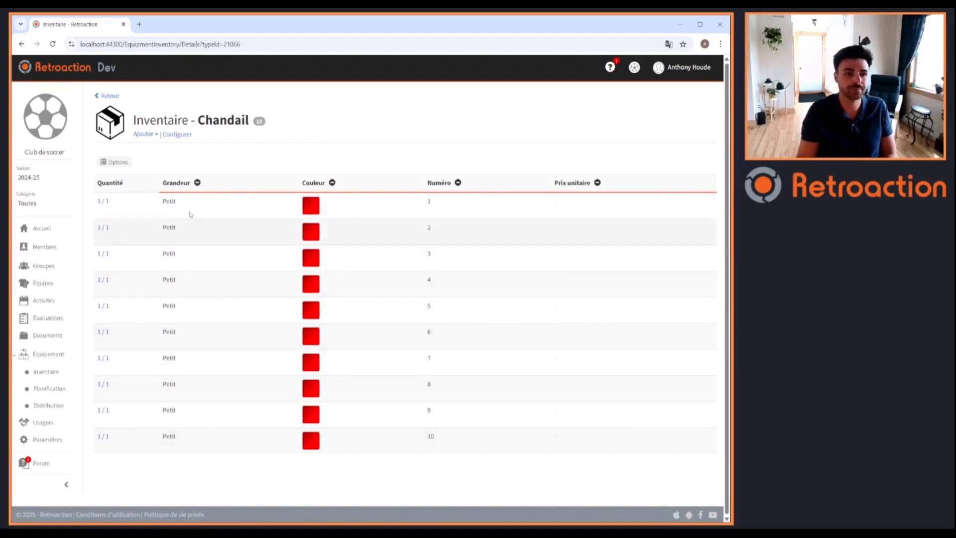
# Step: Add Chandail inventory with Grandeur Moyen, Couleur Rouge and the number range 11-20
pyautogui.click(145, 134)
pyautogui.click(145, 149)
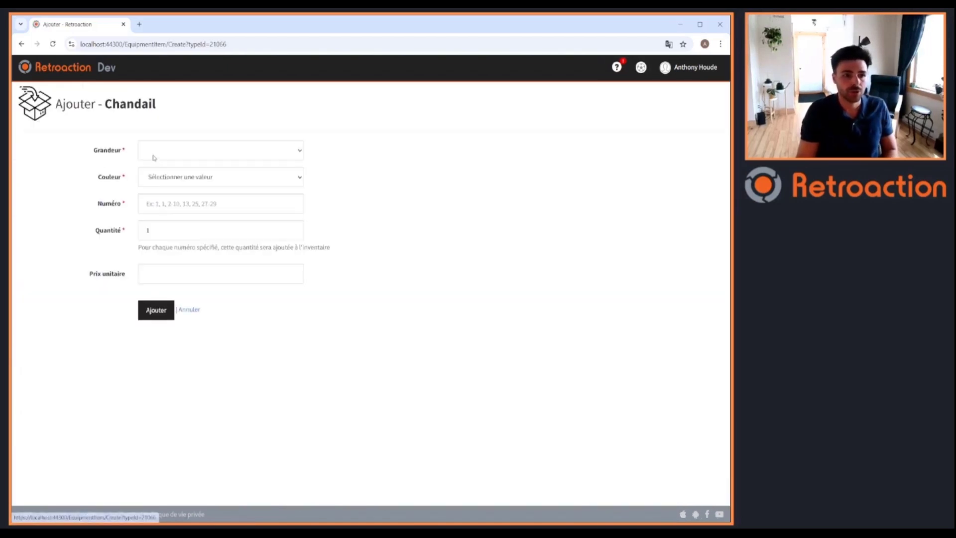
pyautogui.click(160, 151)
pyautogui.click(175, 204)
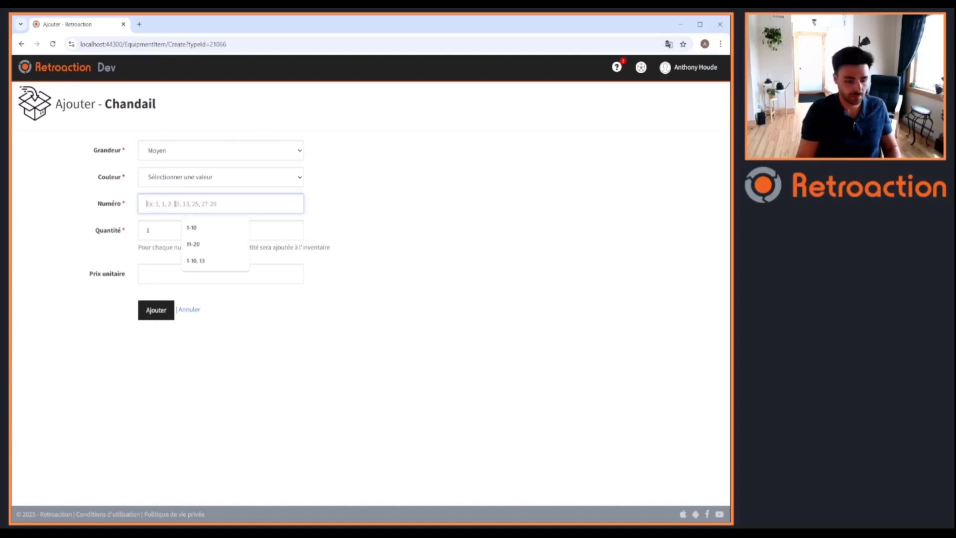
pyautogui.write('11-20')
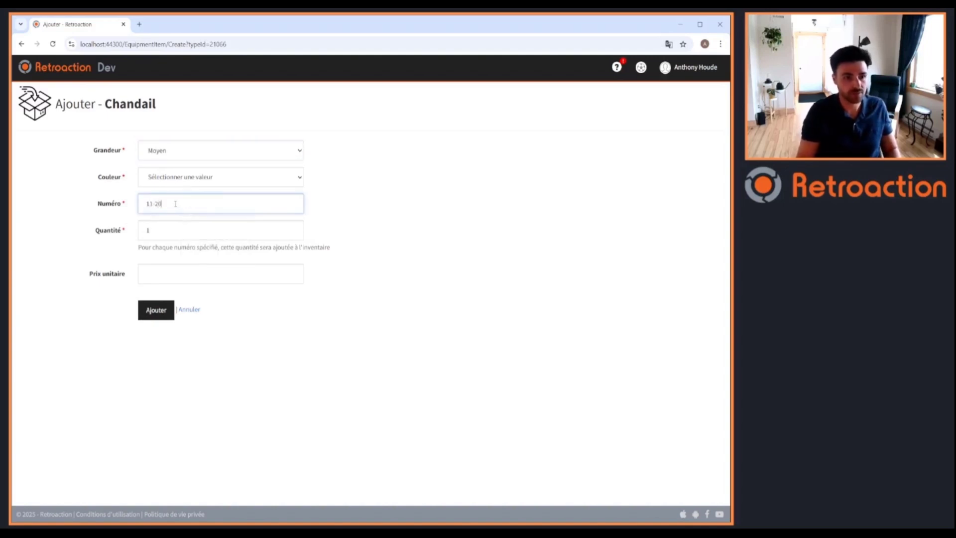
pyautogui.click(189, 176)
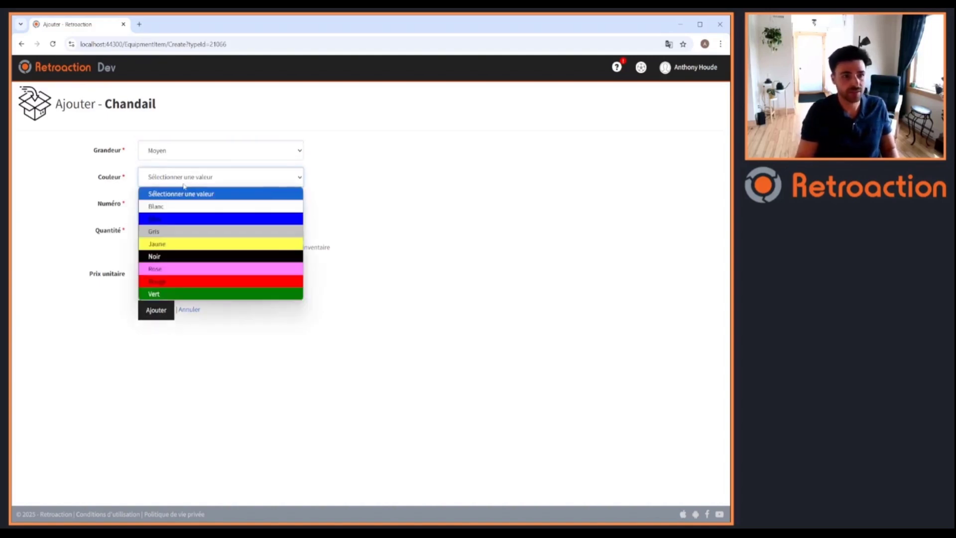
pyautogui.click(181, 281)
pyautogui.click(158, 309)
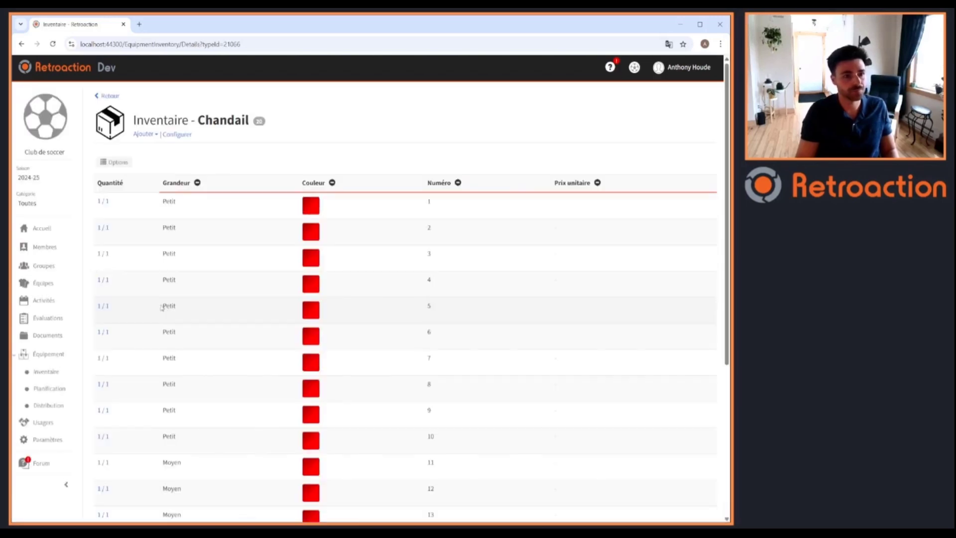
# Step: Add Chandail inventory with Grandeur Petit, Couleur Bleu, numbers 1-10, 13 and a quantity of 2 for each number
pyautogui.click(150, 137)
pyautogui.click(150, 147)
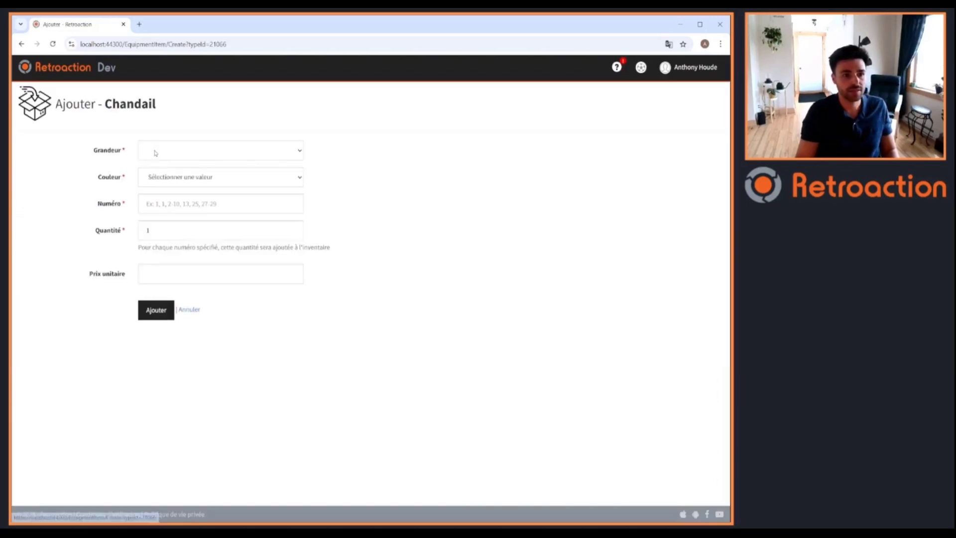
pyautogui.click(155, 151)
pyautogui.click(166, 183)
pyautogui.click(199, 177)
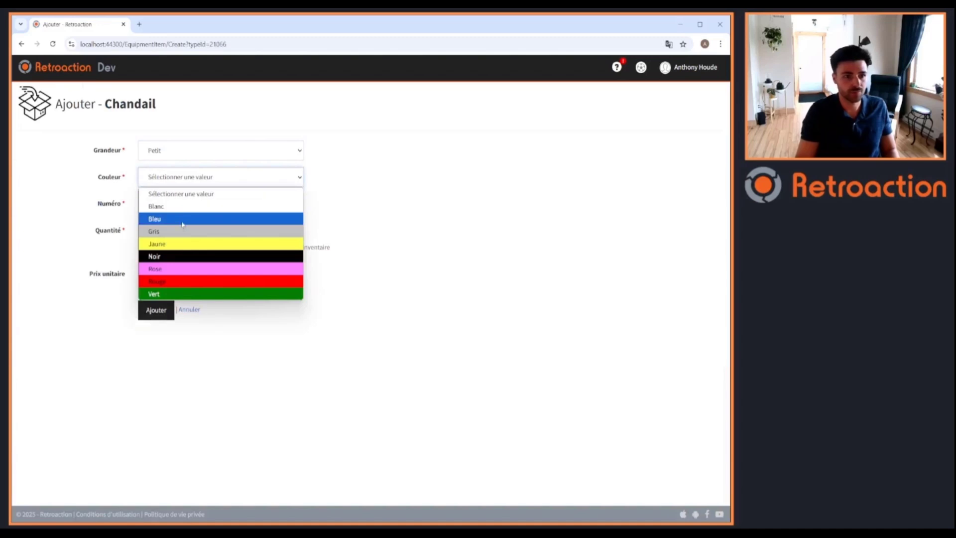
pyautogui.click(159, 217)
pyautogui.click(182, 204)
pyautogui.write('1-10')
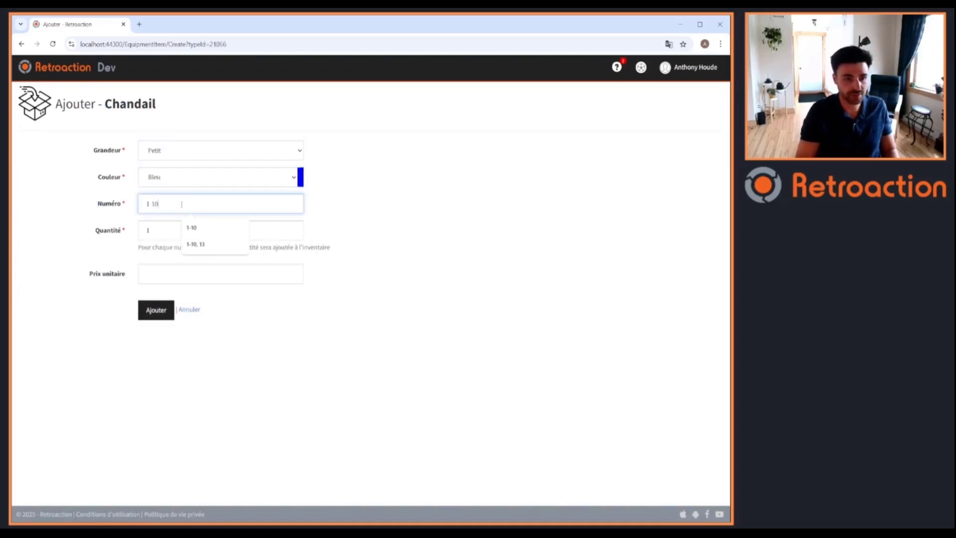
pyautogui.write(', 13')
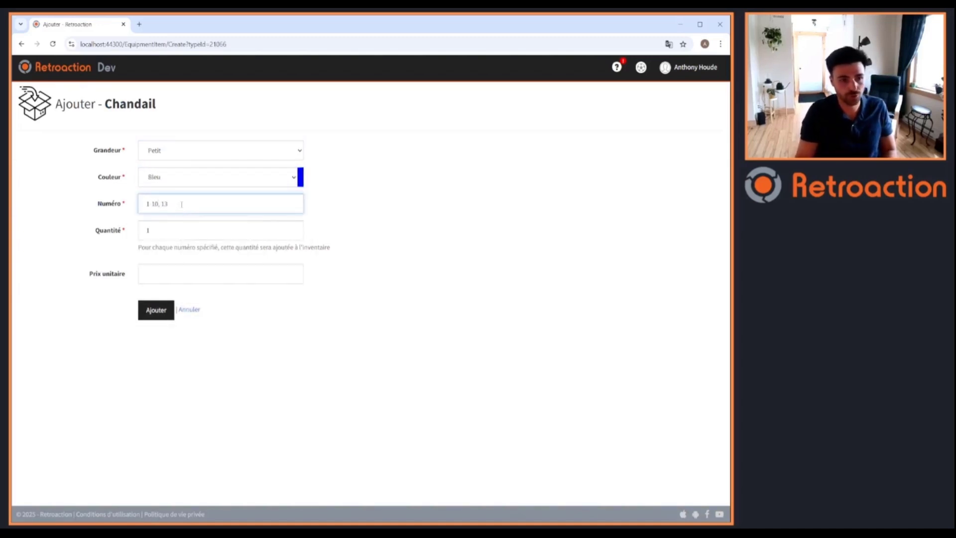
pyautogui.press('Tab')
pyautogui.write('2')
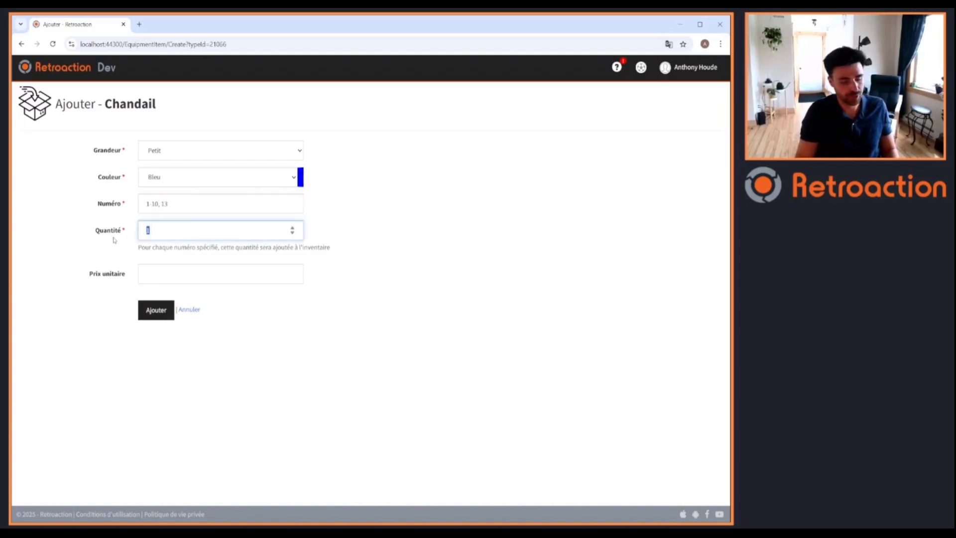
pyautogui.click(160, 315)
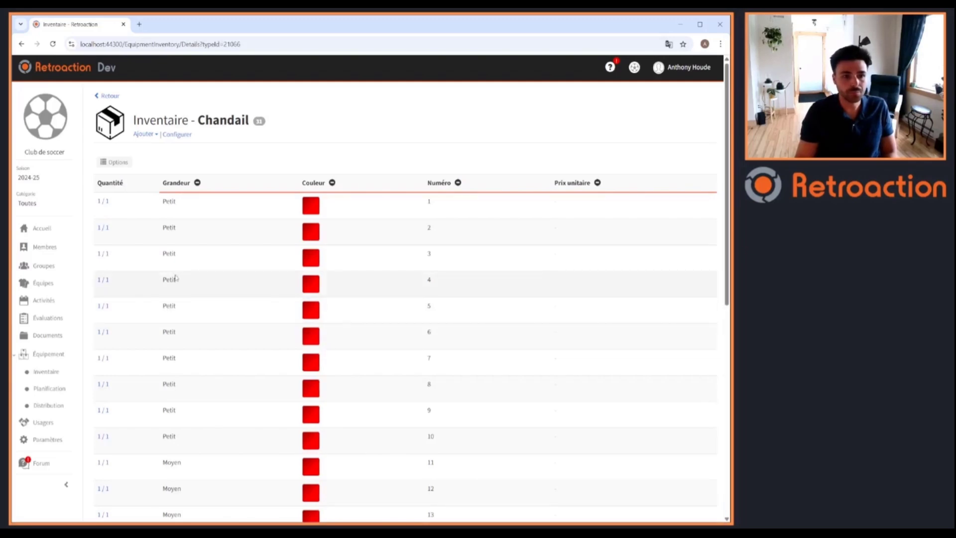
# Step: Look through both pages of the Chandail inventory to check the added items, and return to the first page
pyautogui.scroll(-5, 148, 232)
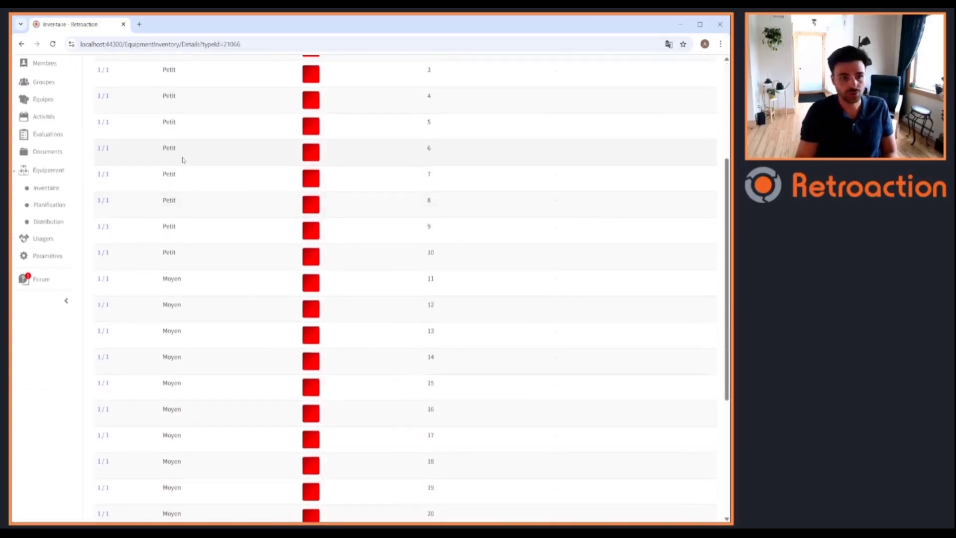
pyautogui.scroll(-3, 182, 239)
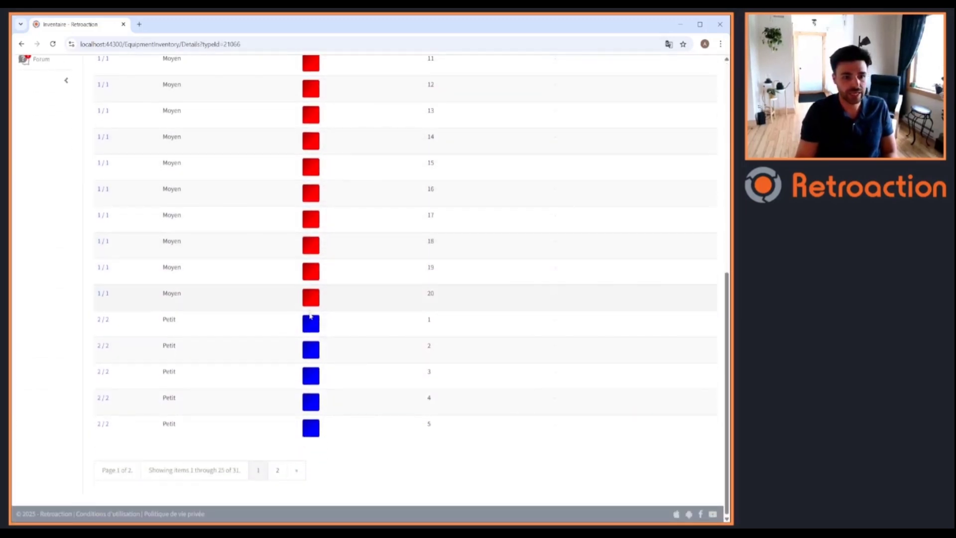
pyautogui.click(277, 470)
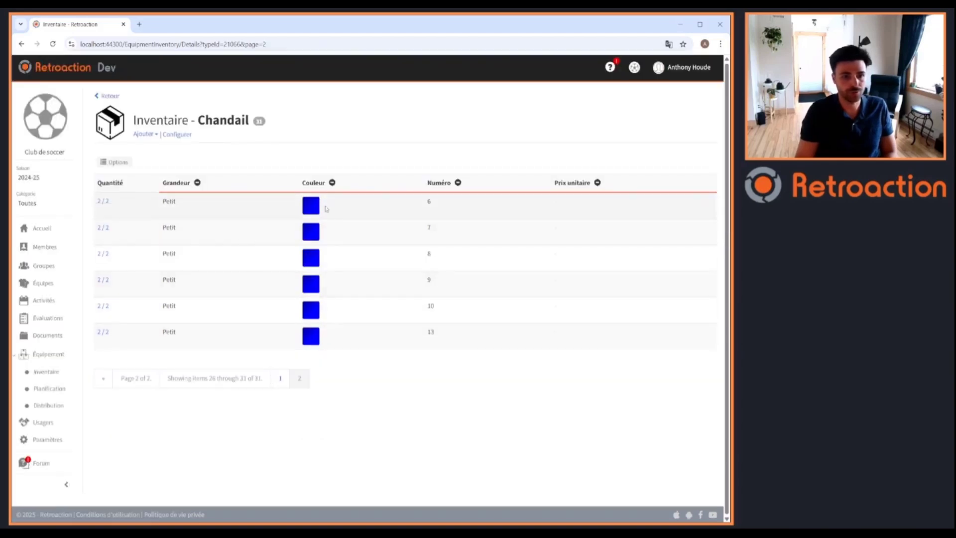
pyautogui.click(279, 376)
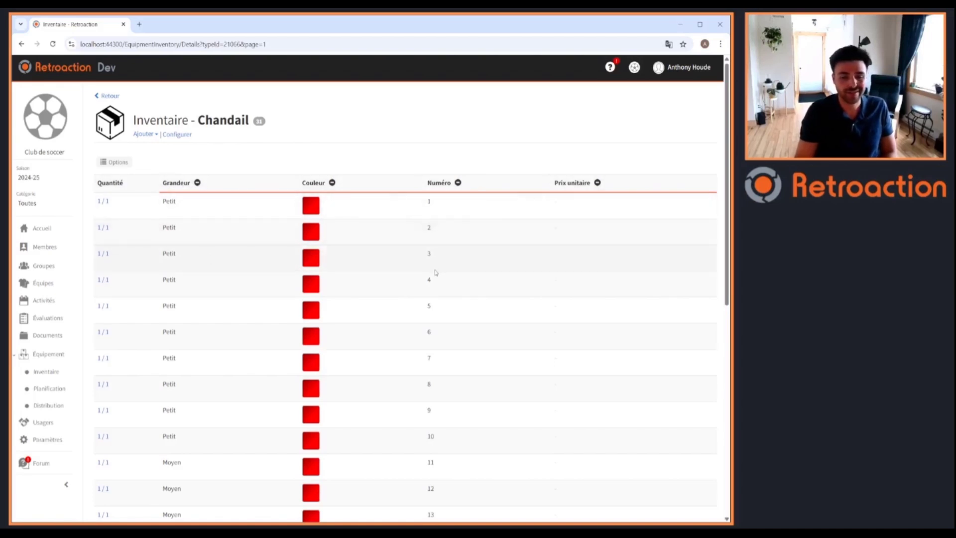
# Step: Group the Chandail inventory across Numéro and Couleur to examine the combined quantities, and restore the detailed breakdown by both properties
pyautogui.click(447, 185)
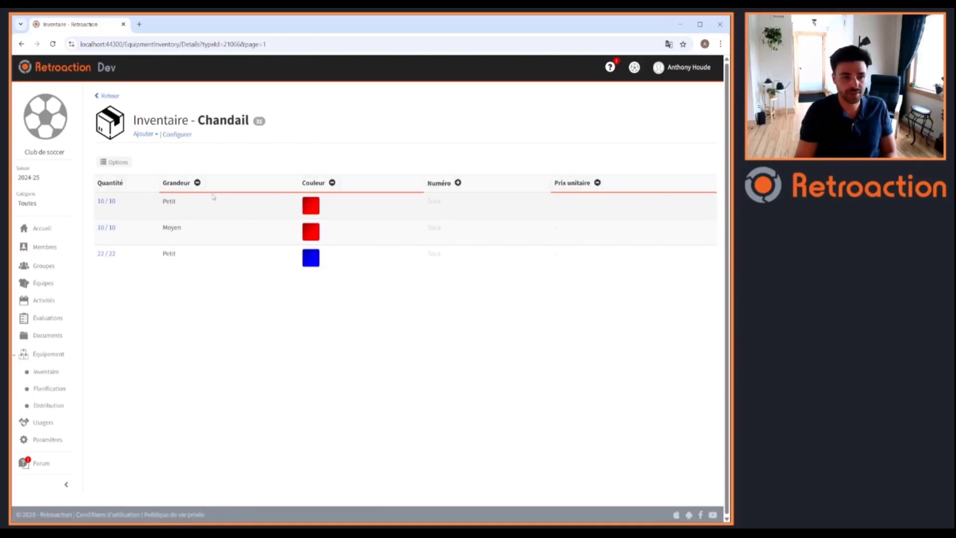
pyautogui.moveTo(161, 202); pyautogui.dragTo(187, 203)
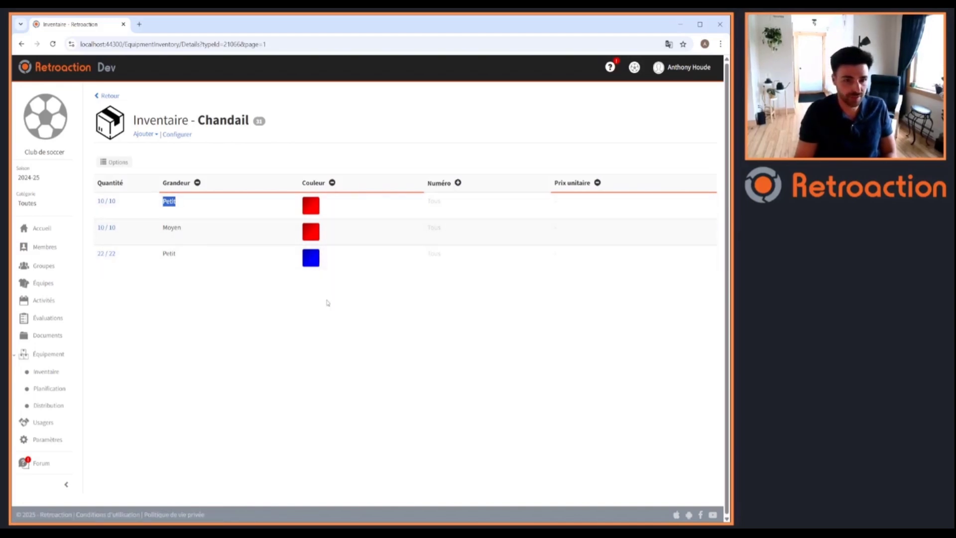
pyautogui.click(332, 183)
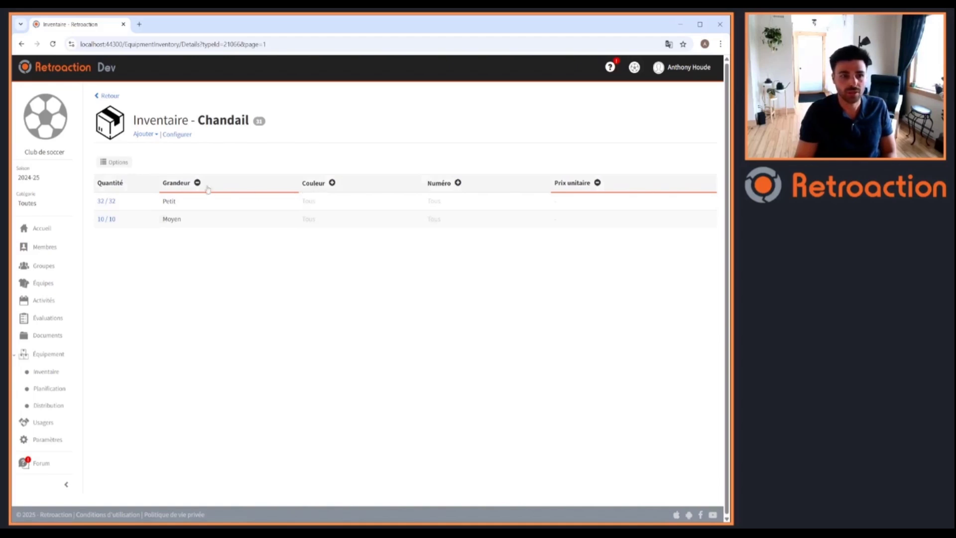
pyautogui.click(332, 183)
pyautogui.click(448, 183)
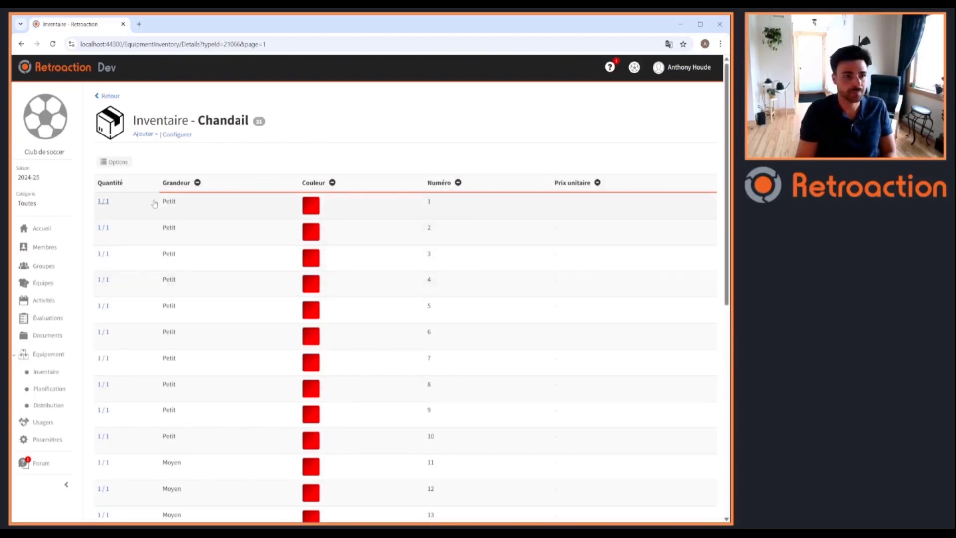
# Step: Change the Numéro of the Petit Rouge #1 Chandail item to 11 and save the item
pyautogui.click(104, 201)
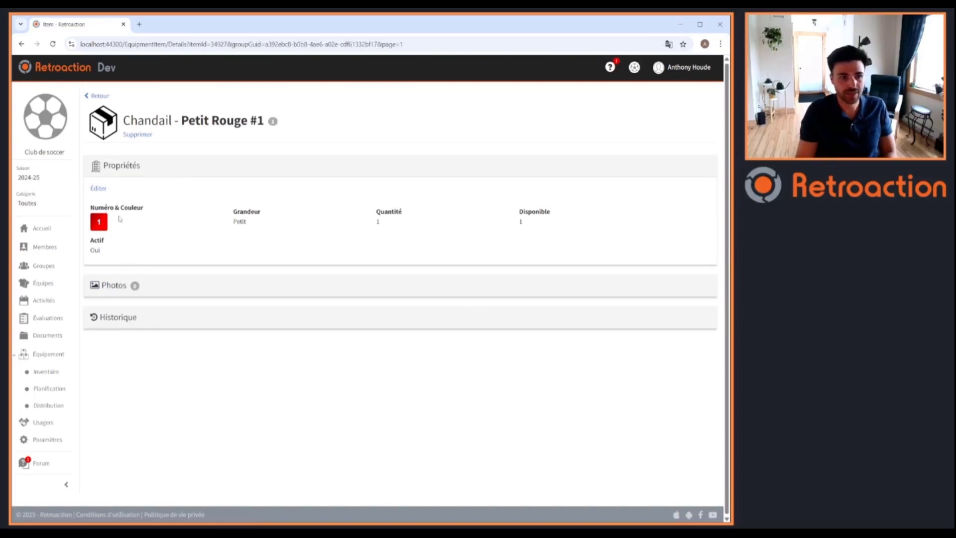
pyautogui.click(101, 189)
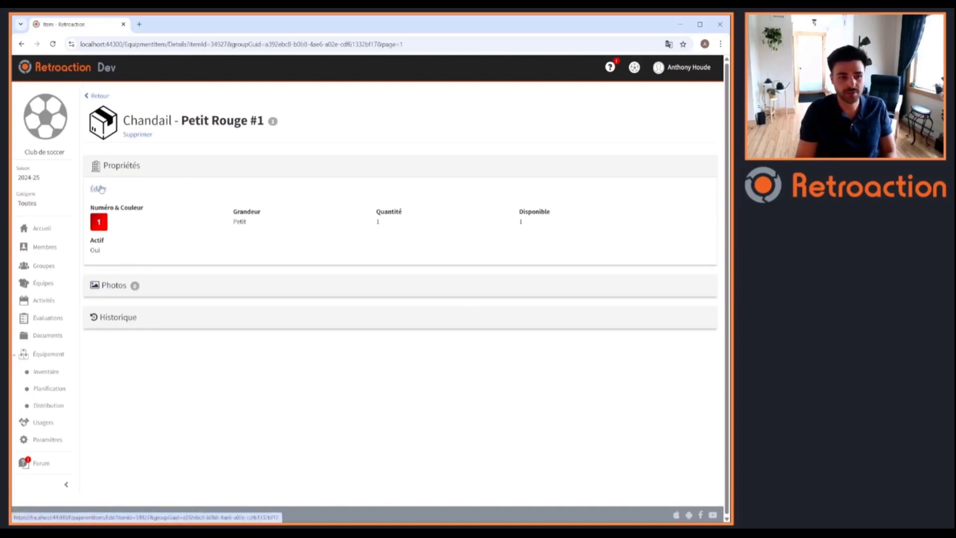
pyautogui.click(186, 193)
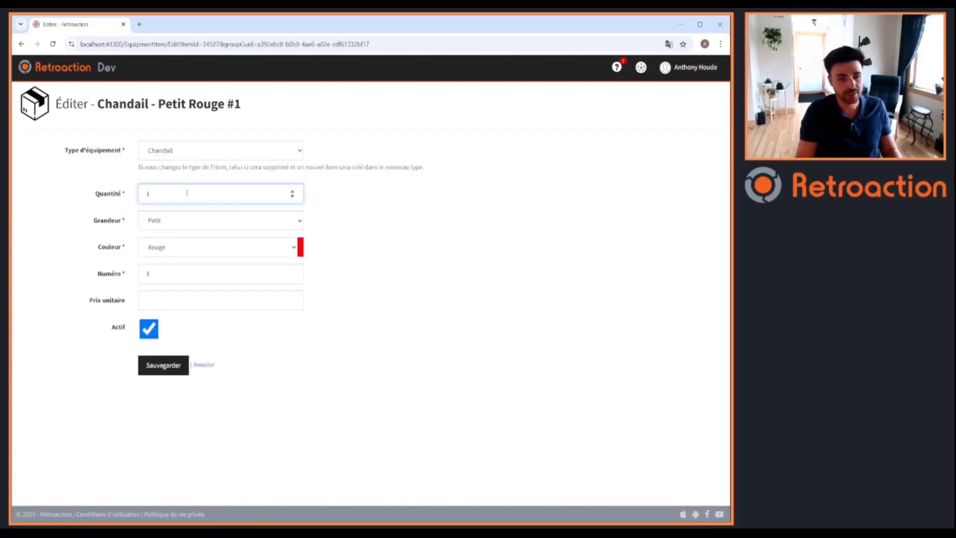
pyautogui.click(177, 269)
pyautogui.write('1')
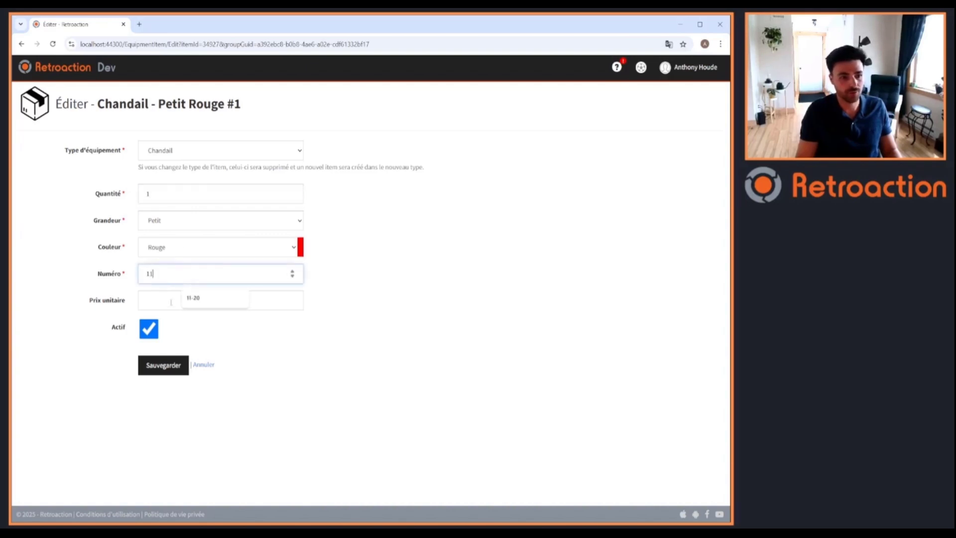
pyautogui.click(179, 369)
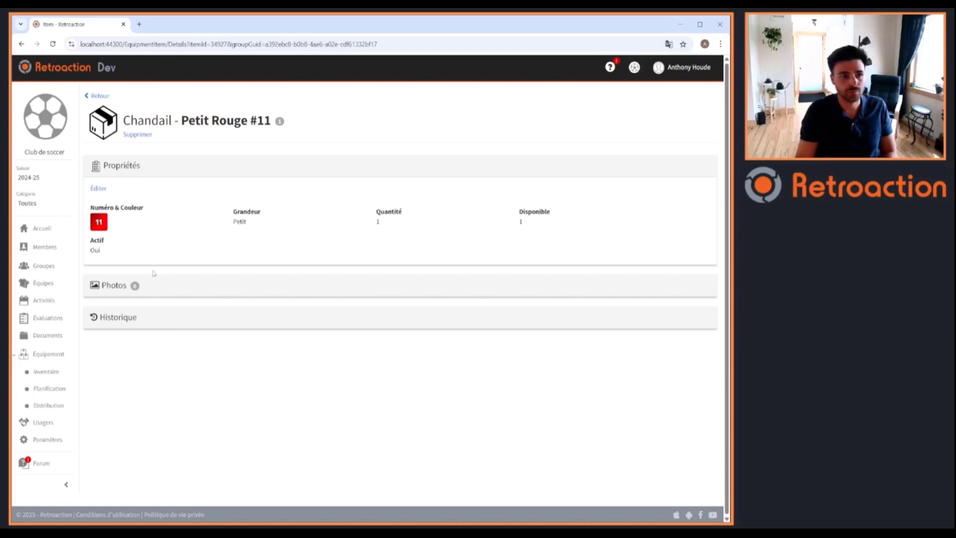
# Step: Add the image file Image chandail 1 as a photo of the Petit Rouge #11 Chandail item
pyautogui.click(141, 291)
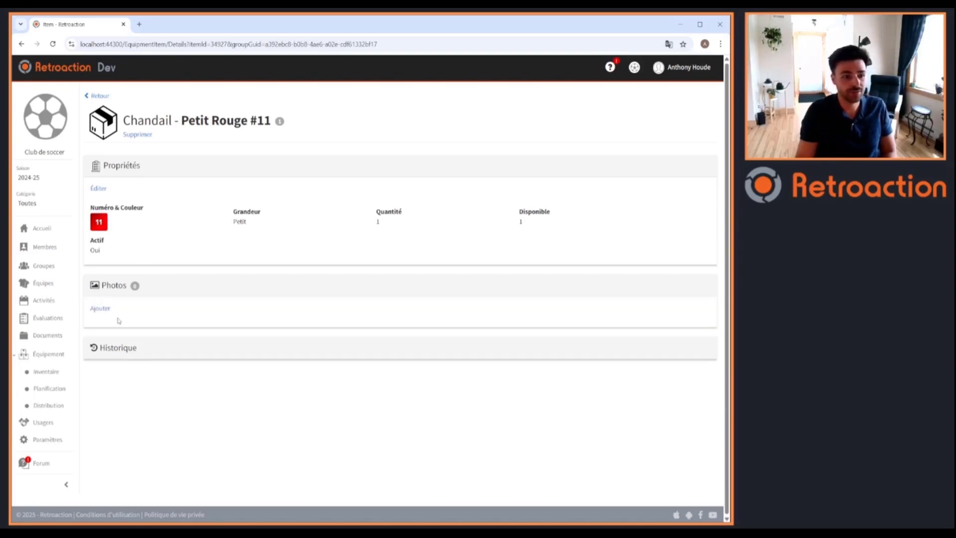
pyautogui.click(102, 309)
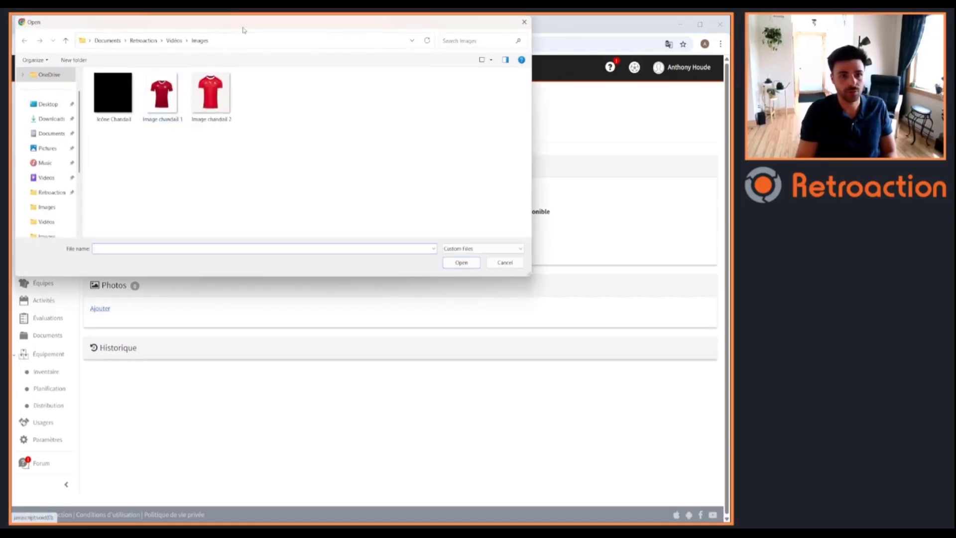
pyautogui.click(191, 132)
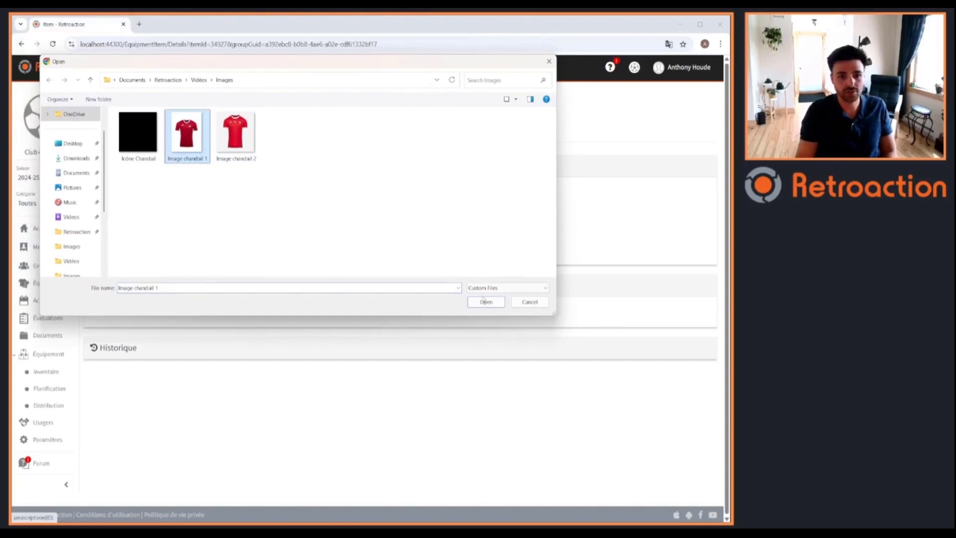
pyautogui.click(486, 302)
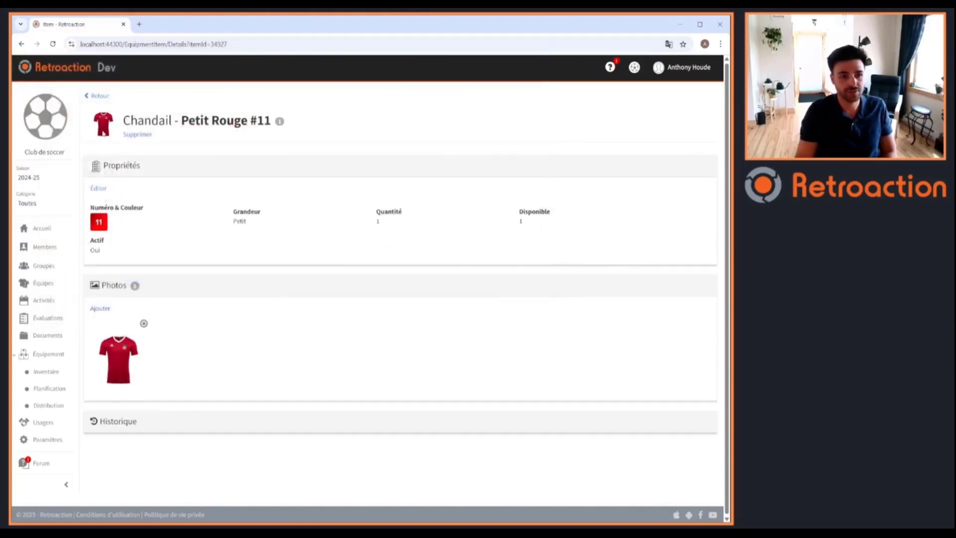
# Step: Add Image chandail 2 as a second photo of the Petit Rouge #11 item, and delete that second photo again
pyautogui.click(106, 309)
pyautogui.click(226, 141)
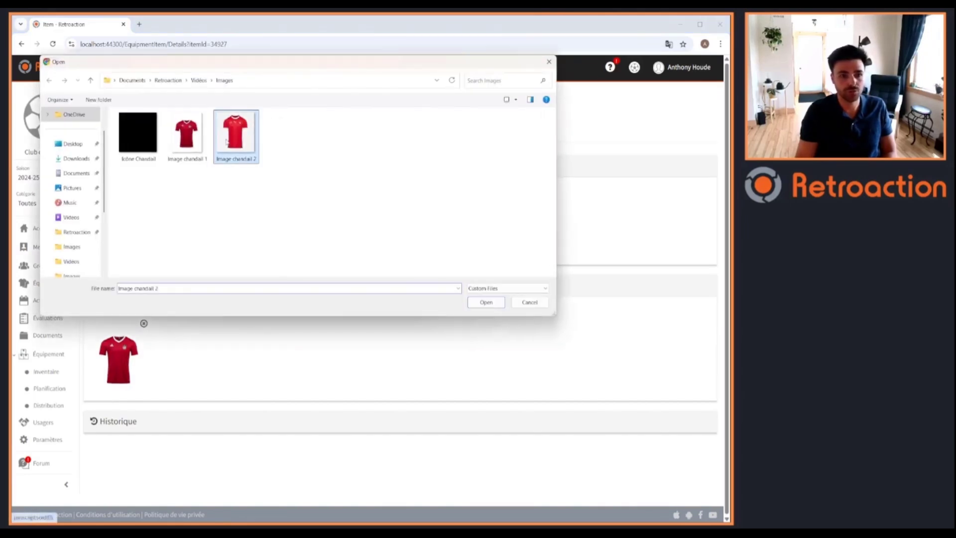
pyautogui.click(476, 300)
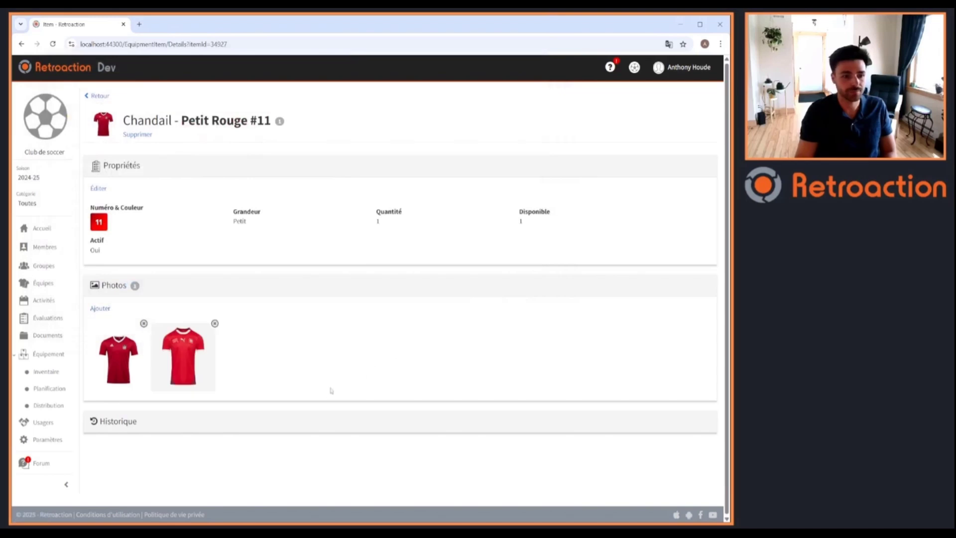
pyautogui.click(177, 358)
pyautogui.click(528, 326)
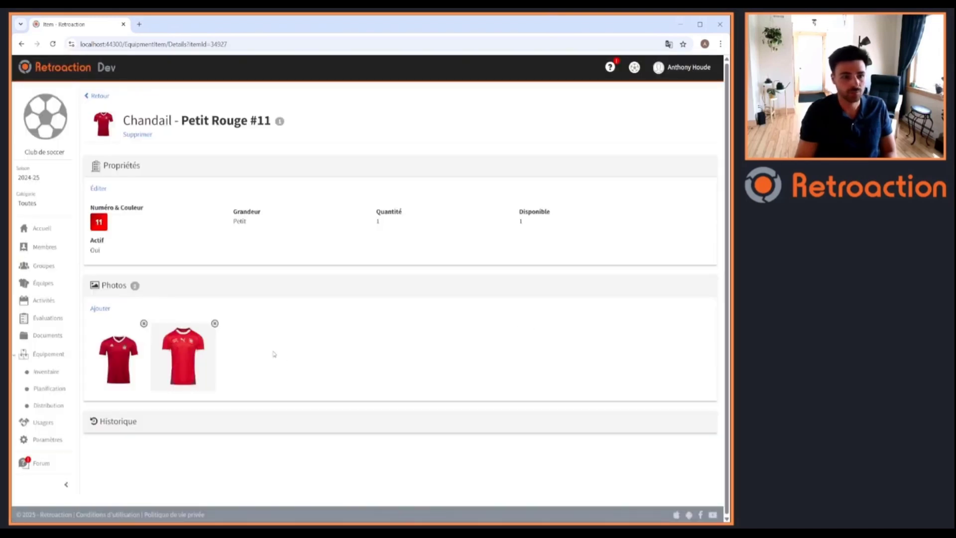
pyautogui.click(215, 324)
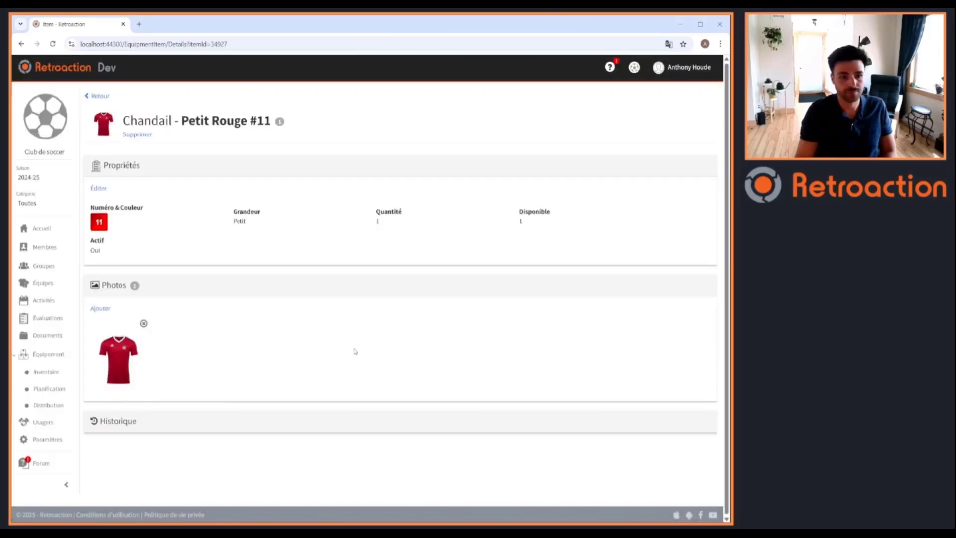
# Step: Return to the Chandail inventory and replace the equipment type's icon with the image file Icône Chandail
pyautogui.click(99, 96)
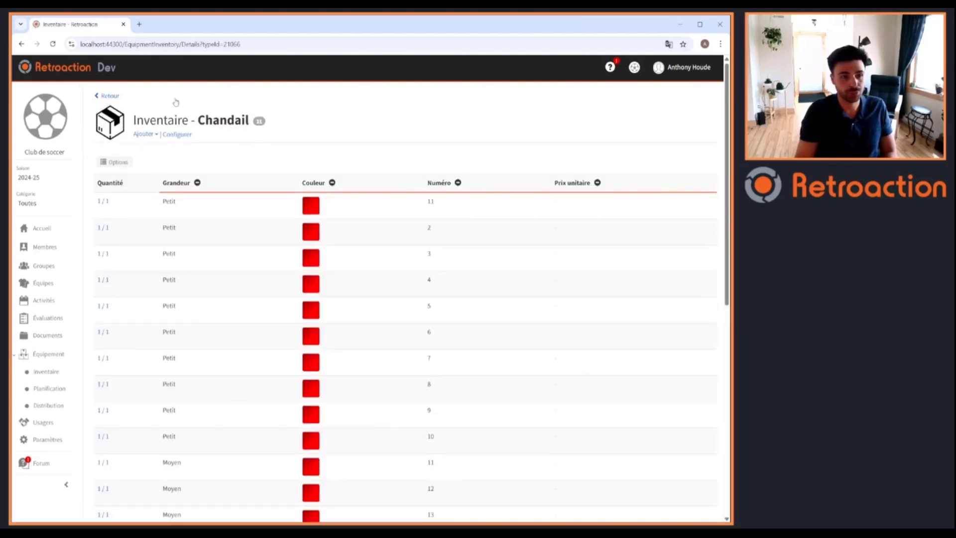
pyautogui.click(109, 127)
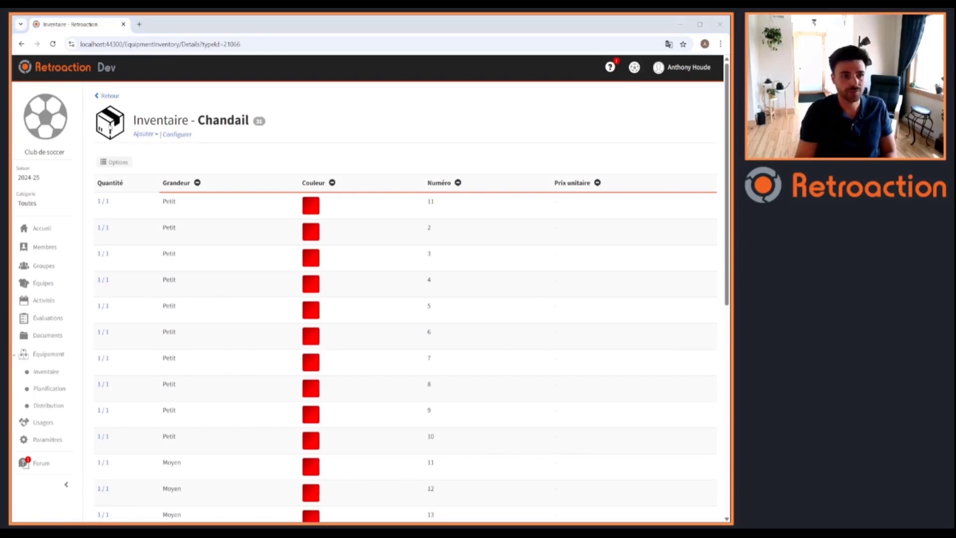
pyautogui.click(148, 142)
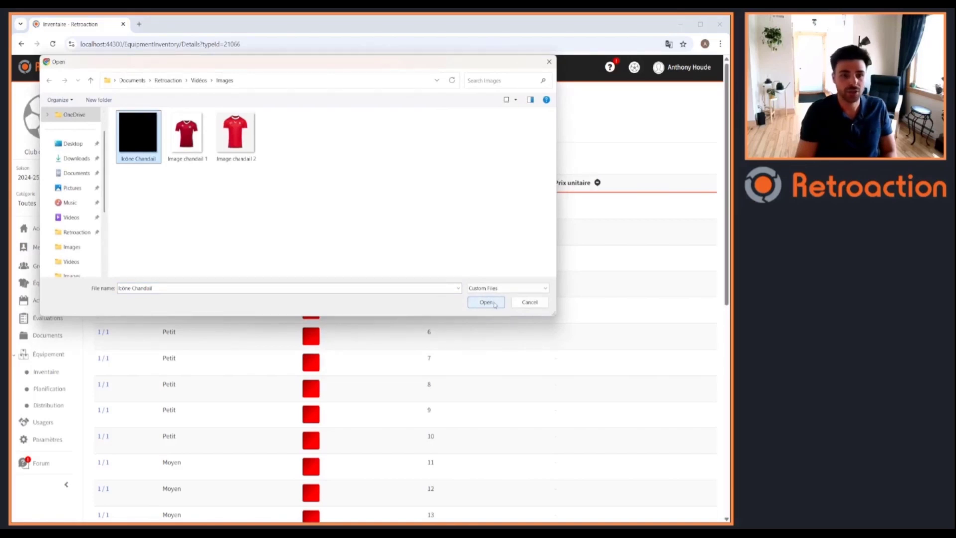
pyautogui.click(495, 304)
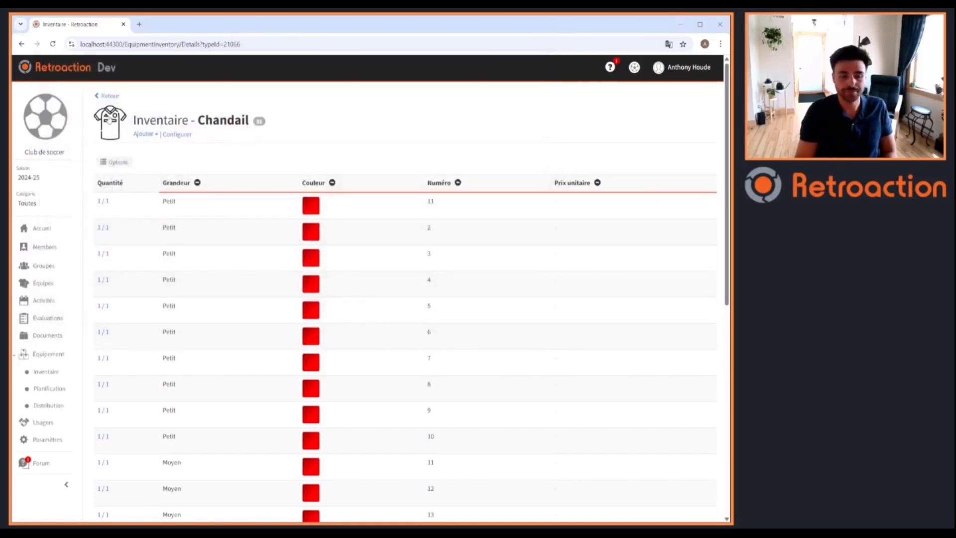
# Step: Create a new equipment type named Bas in the inventory, with the distribution mode Remis
pyautogui.click(109, 96)
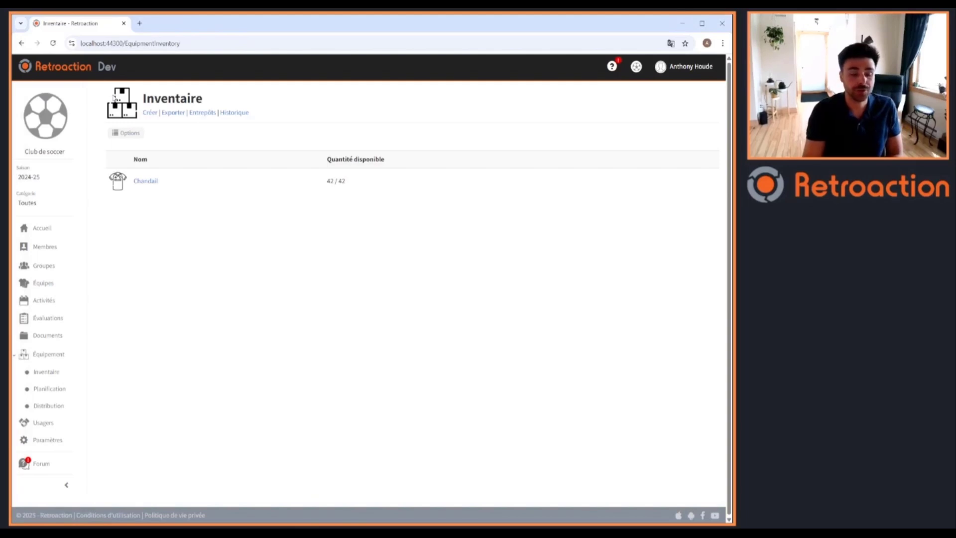
pyautogui.click(150, 113)
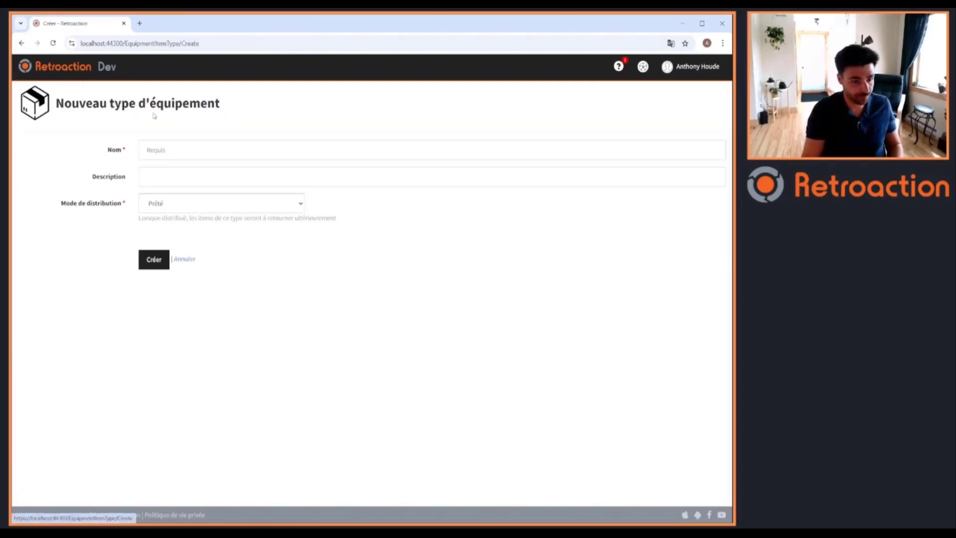
pyautogui.click(187, 151)
pyautogui.write('Bas')
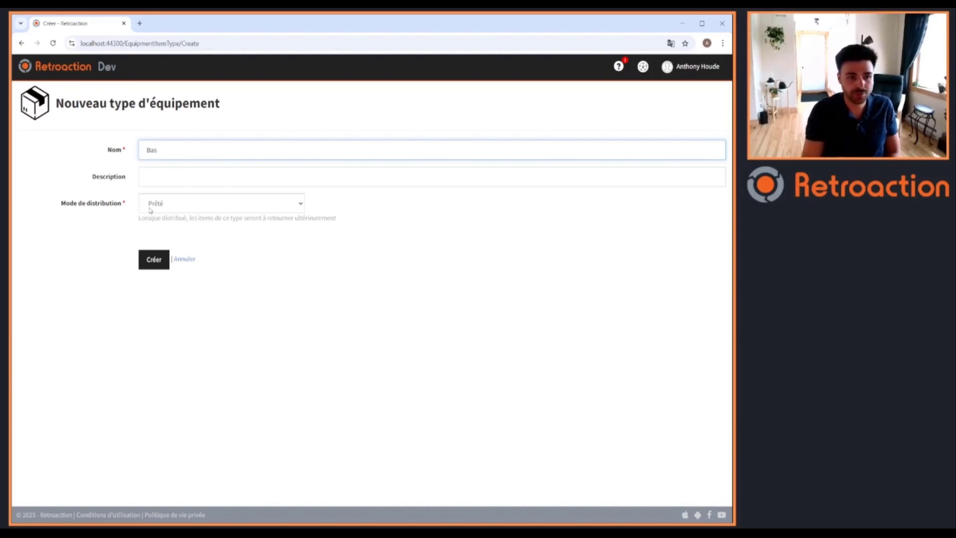
pyautogui.click(170, 205)
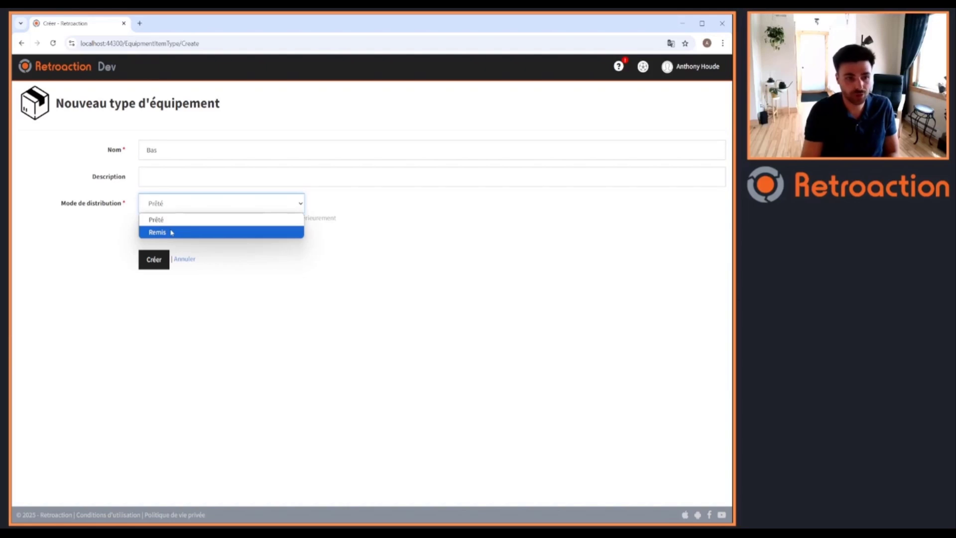
pyautogui.click(171, 232)
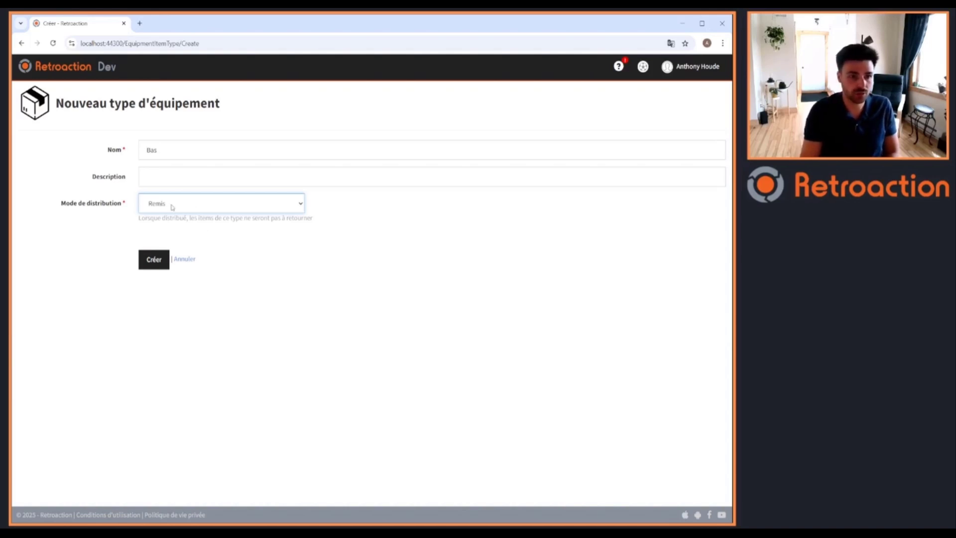
pyautogui.click(152, 260)
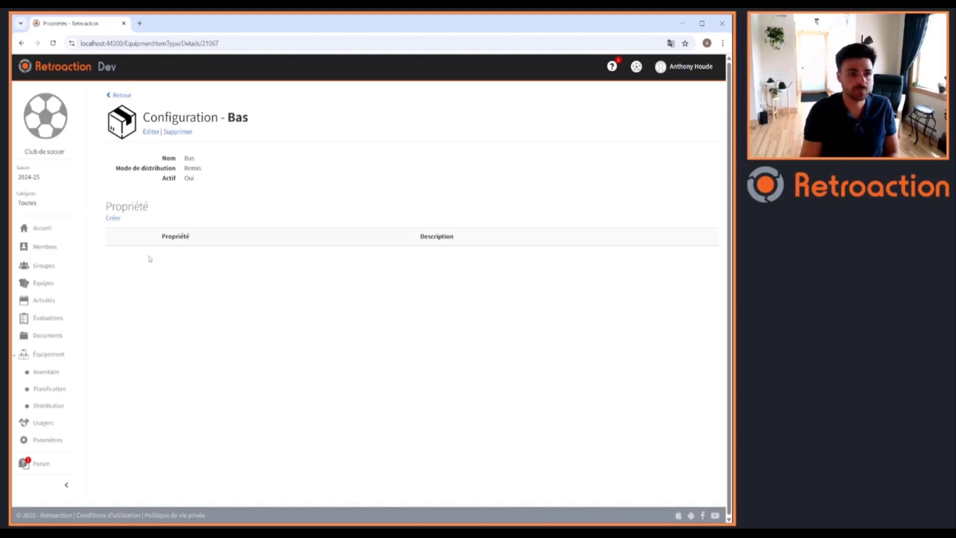
# Step: Create a property named Grandeur for Bas, with the input type Liste déroulante and the value type Texte
pyautogui.click(113, 218)
pyautogui.click(159, 147)
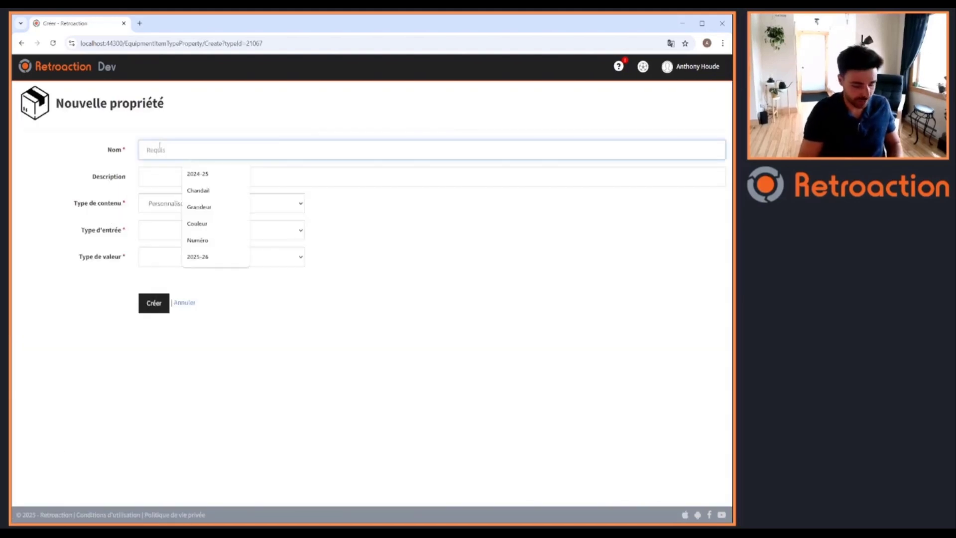
pyautogui.write('Grandeur')
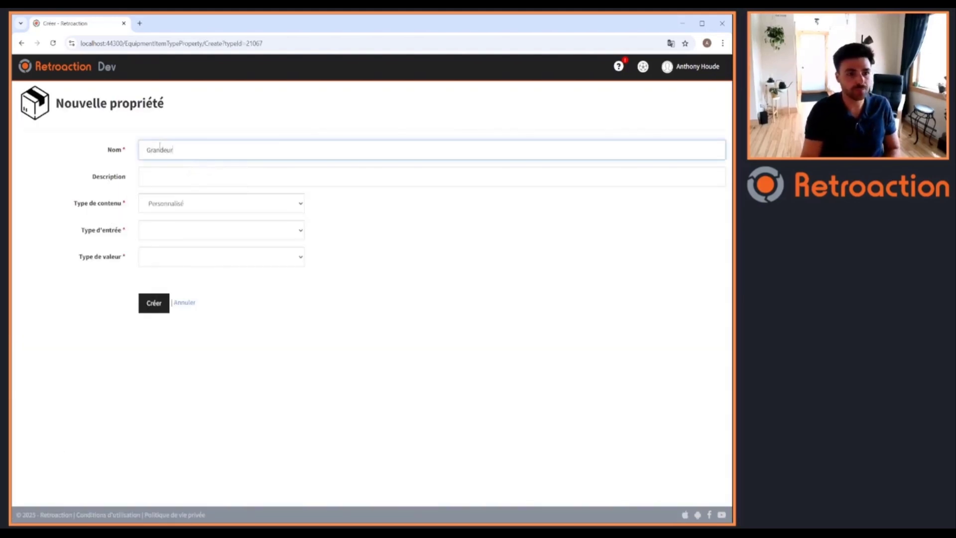
pyautogui.click(177, 233)
pyautogui.click(178, 247)
pyautogui.click(179, 257)
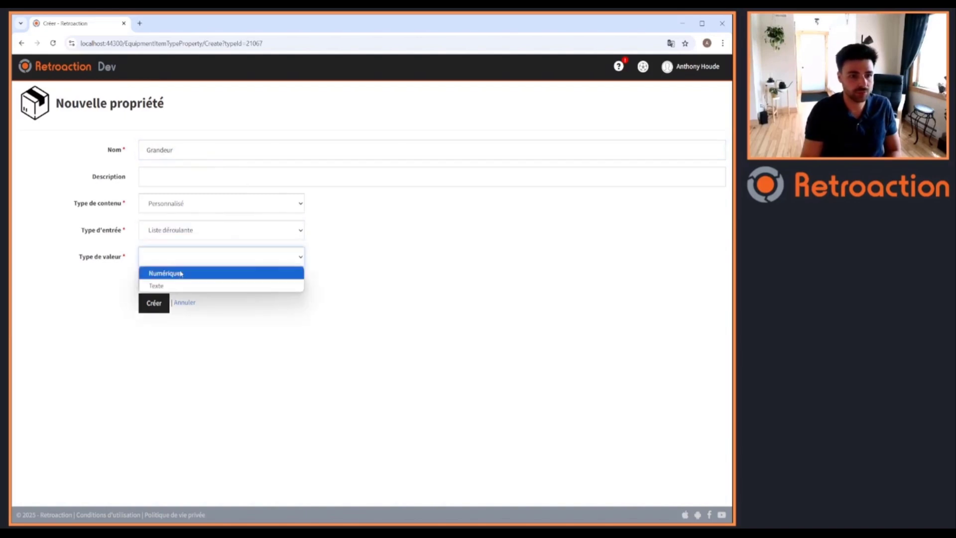
pyautogui.click(179, 285)
pyautogui.click(158, 303)
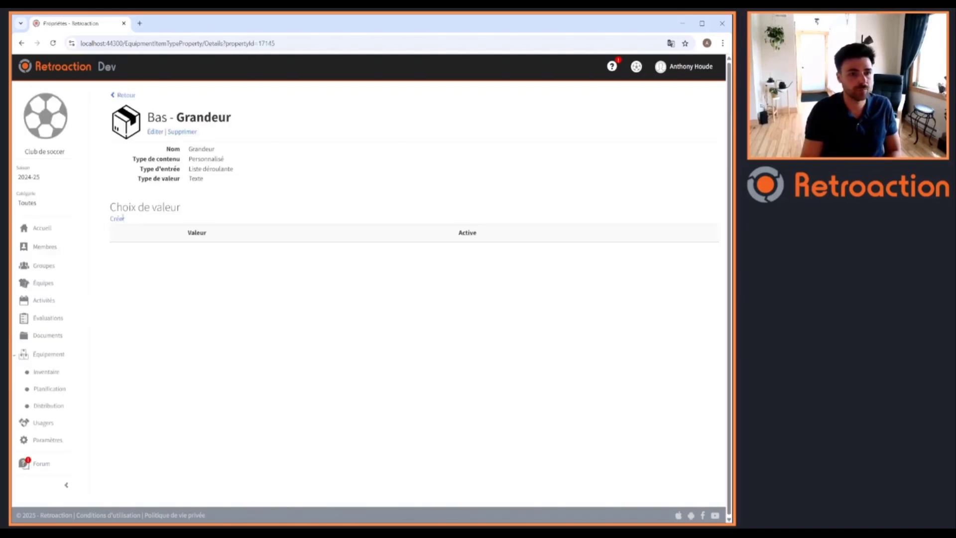
# Step: Add the value choices Petit and Moyen to the Grandeur property of Bas
pyautogui.click(113, 218)
pyautogui.click(172, 152)
pyautogui.write('Petit')
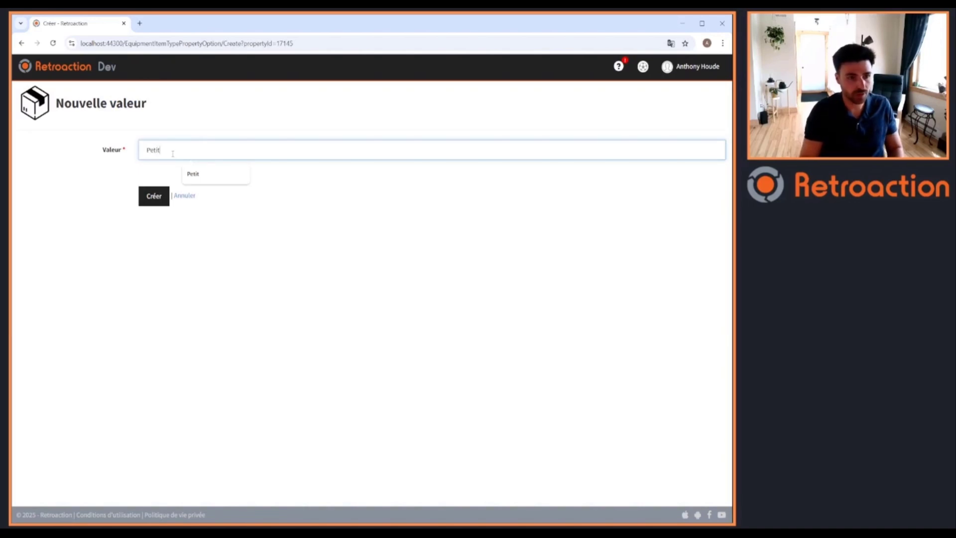
pyautogui.click(154, 195)
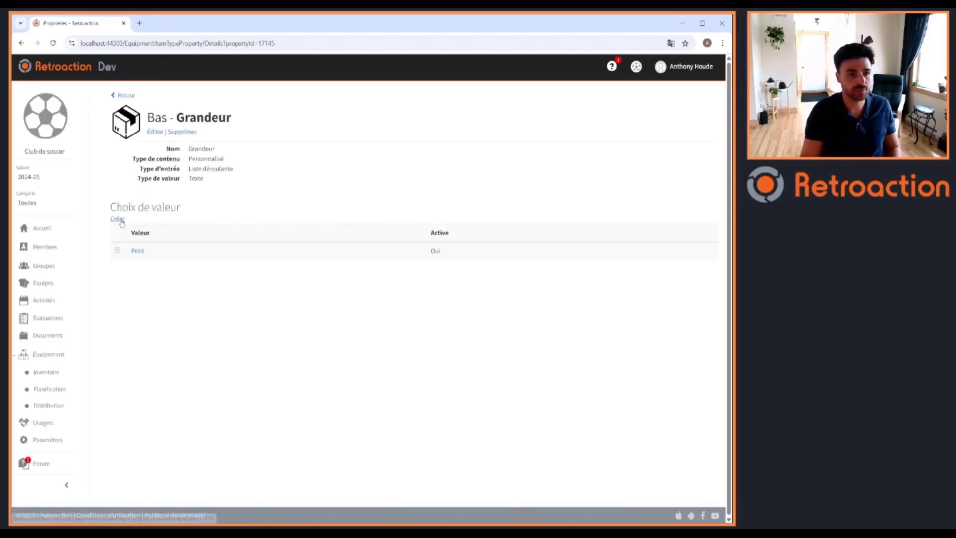
pyautogui.click(118, 218)
pyautogui.click(176, 147)
pyautogui.write('Moyen')
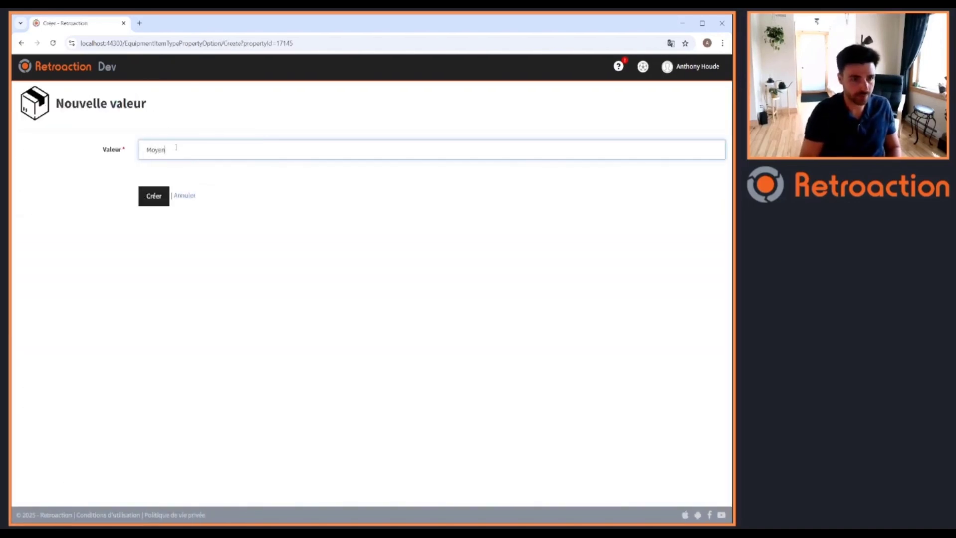
pyautogui.click(159, 192)
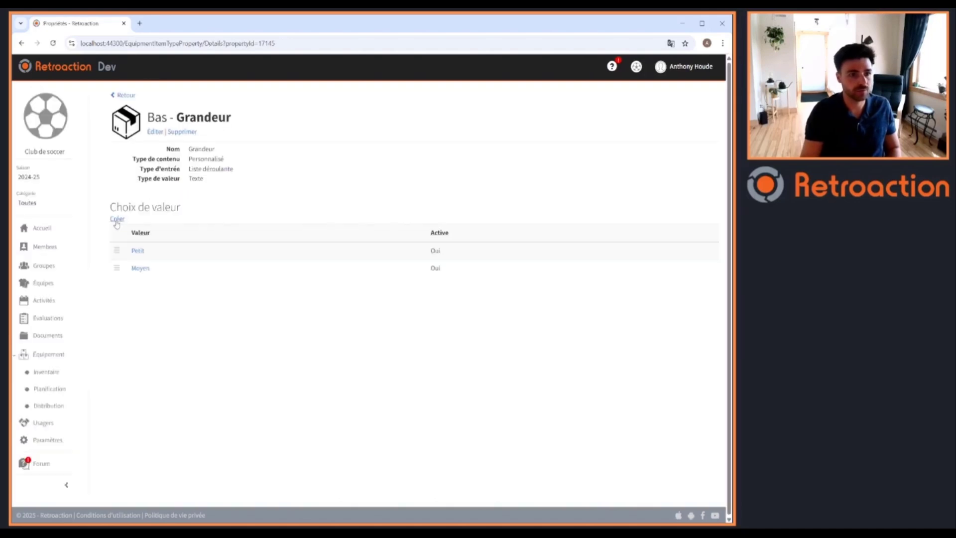
# Step: Add the value choice Grand to the Grandeur property, and go back to the inventory page of Bas
pyautogui.click(118, 219)
pyautogui.click(165, 149)
pyautogui.write('Gran')
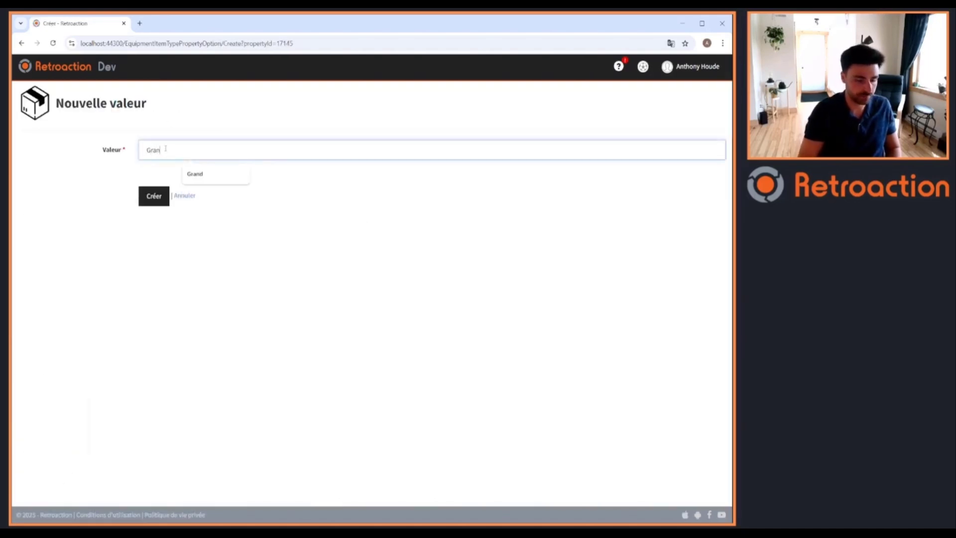
pyautogui.write('d')
pyautogui.click(150, 199)
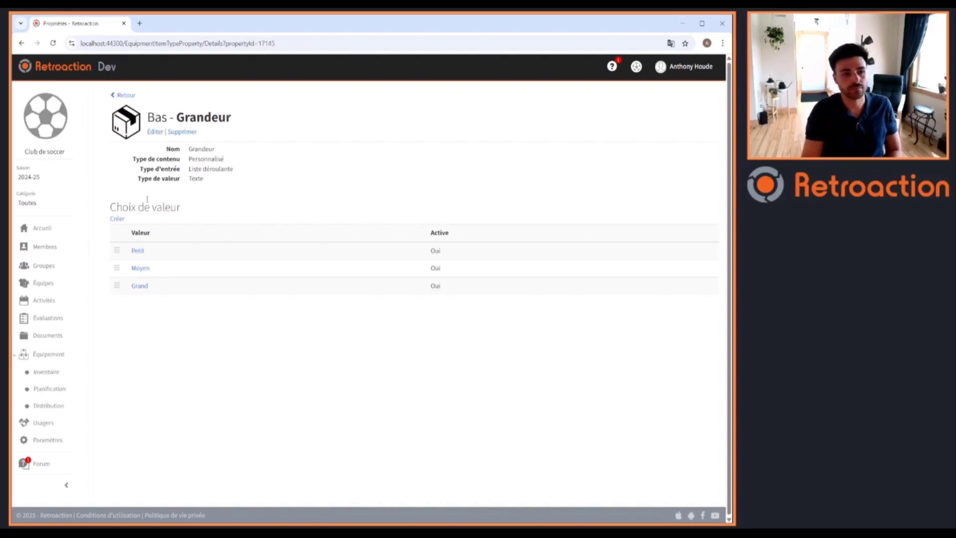
pyautogui.click(120, 98)
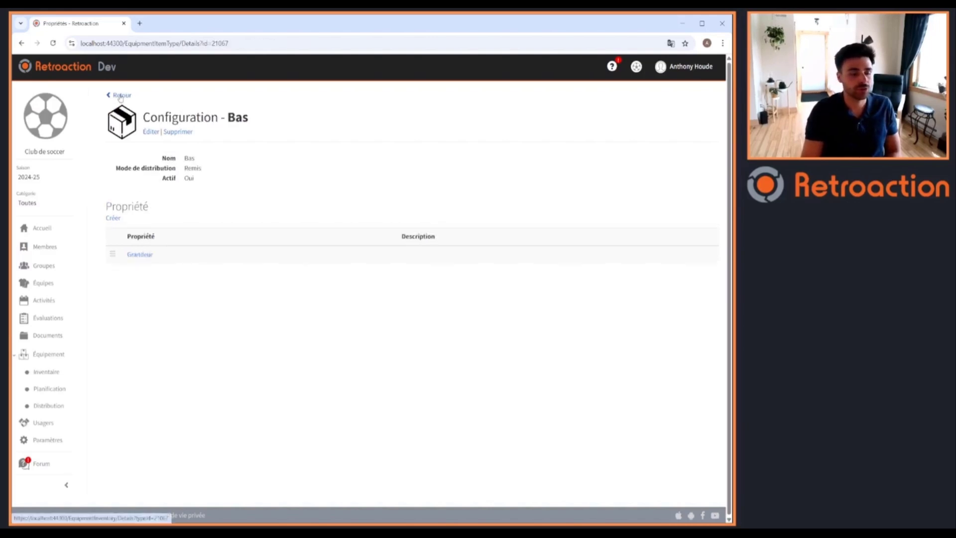
pyautogui.click(119, 96)
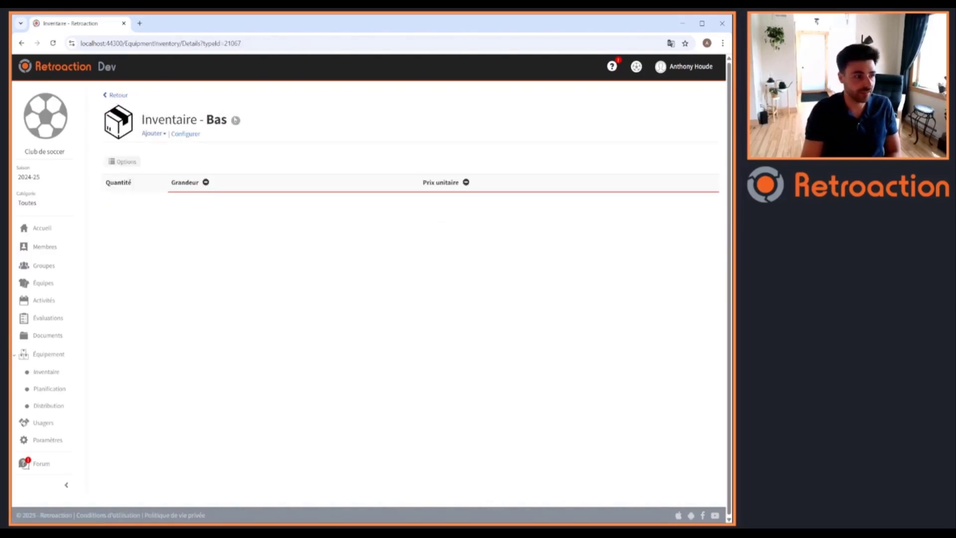
# Step: Open the Excel import for Bas, review its required columns and the allowed Grandeur values, and cancel the import
pyautogui.click(153, 134)
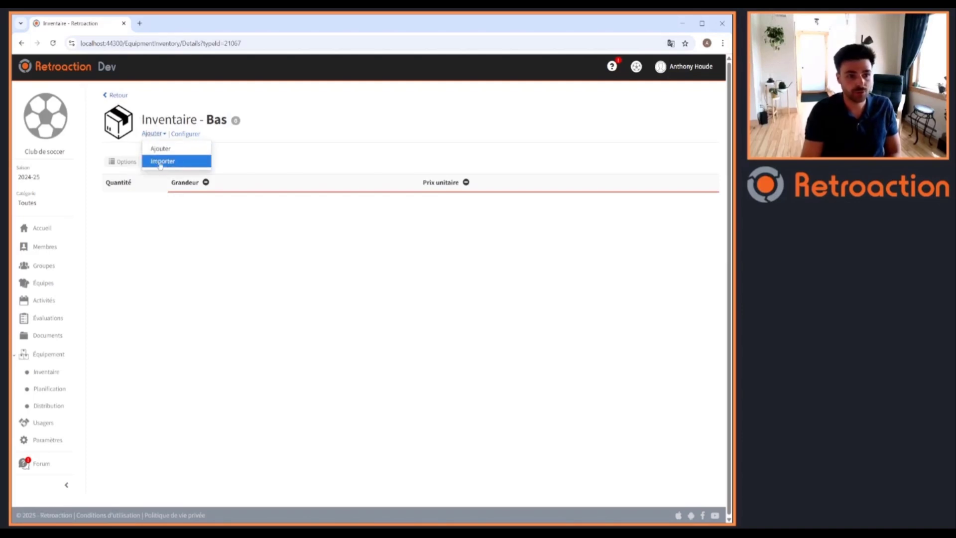
pyautogui.click(172, 163)
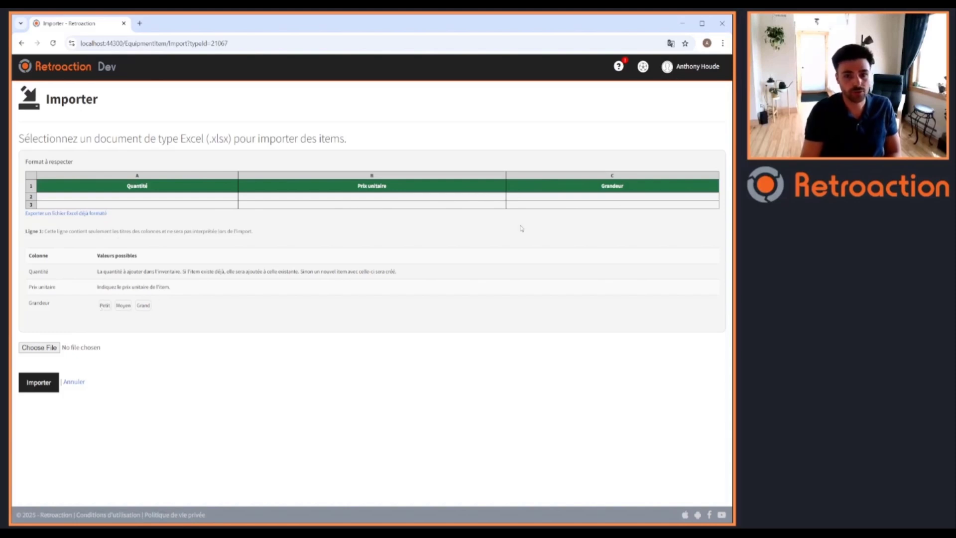
pyautogui.moveTo(100, 305); pyautogui.dragTo(107, 305)
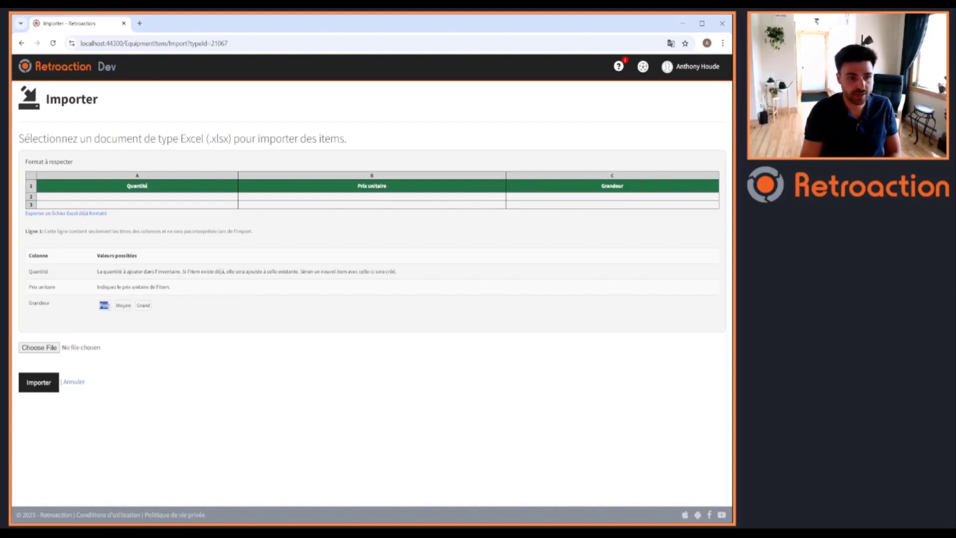
pyautogui.moveTo(139, 305); pyautogui.dragTo(150, 306)
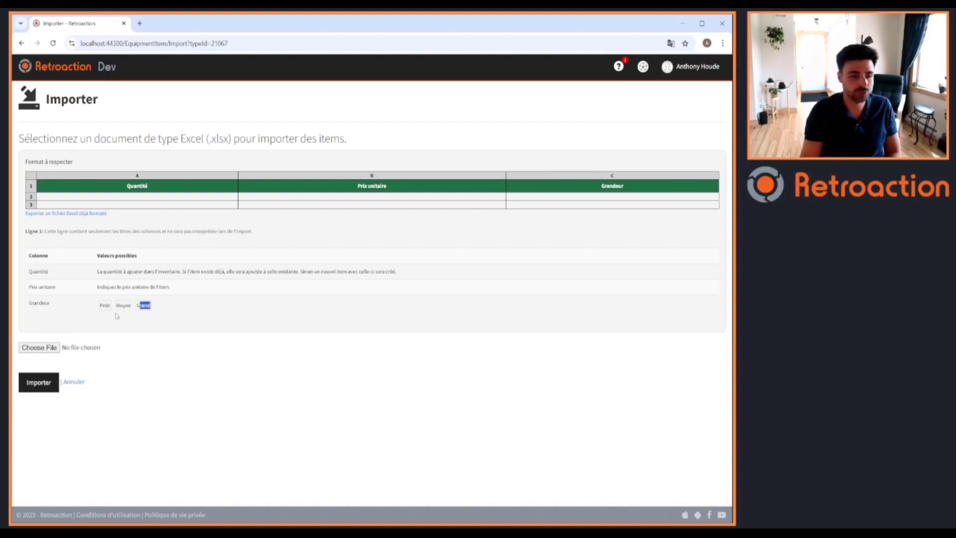
pyautogui.click(74, 382)
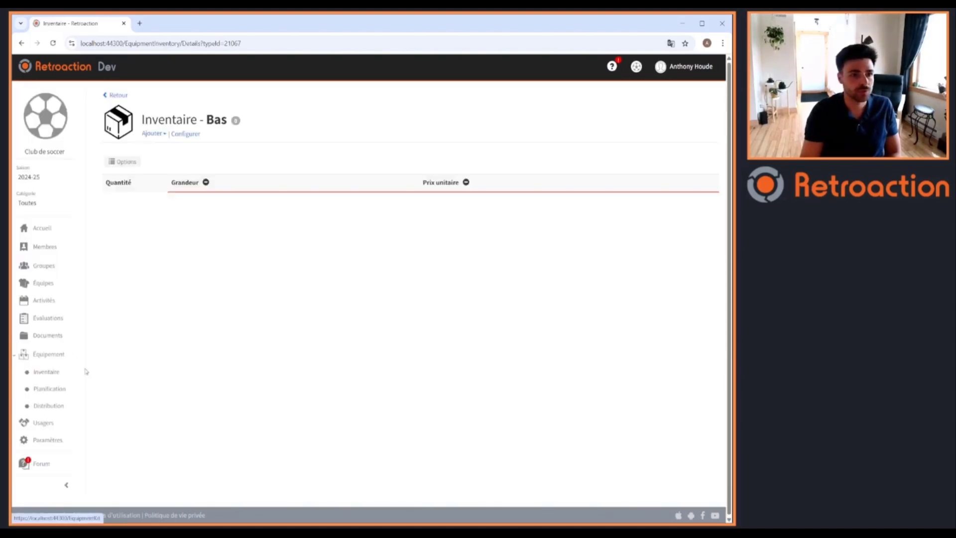
# Step: Add a stock item to Bas with quantity 100 and Grandeur Petit
pyautogui.click(152, 134)
pyautogui.click(164, 152)
pyautogui.click(164, 155)
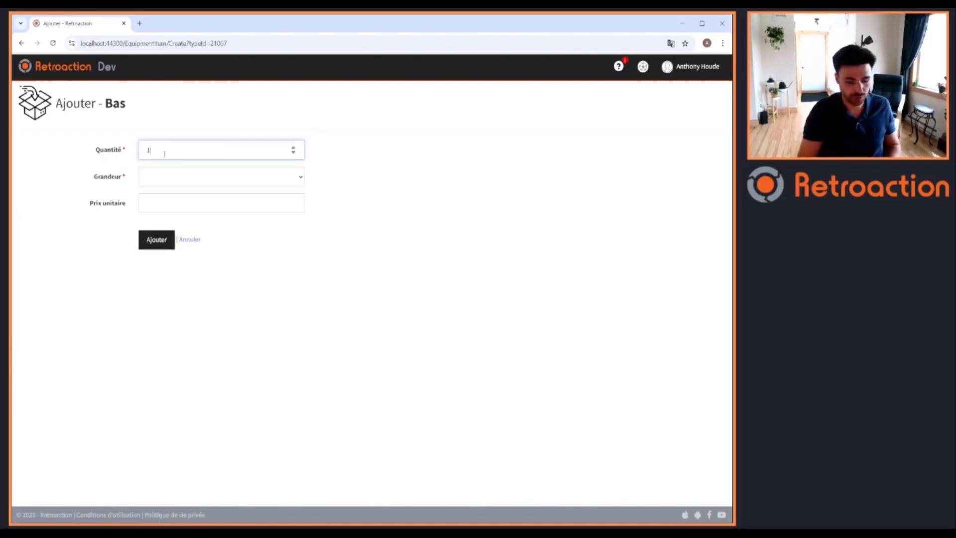
pyautogui.write('00')
pyautogui.click(171, 177)
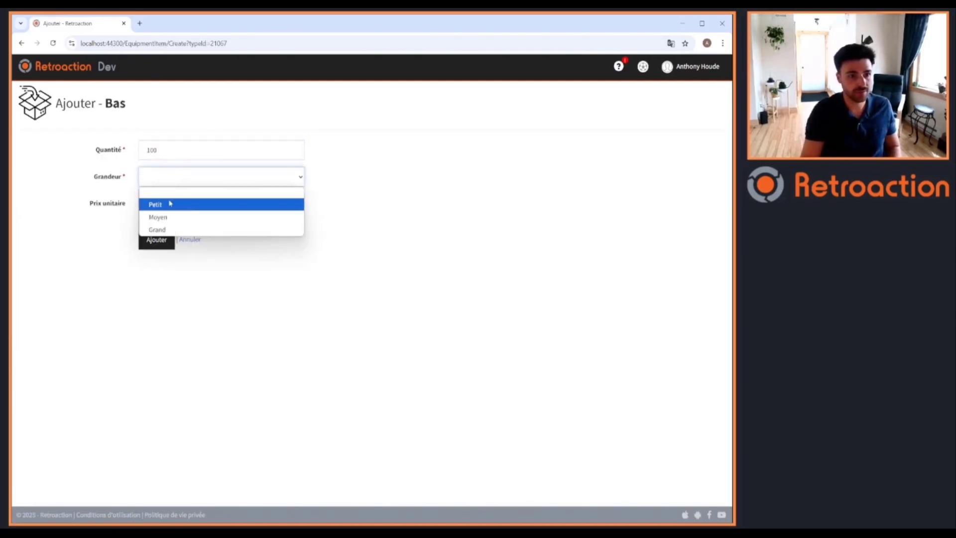
pyautogui.click(169, 202)
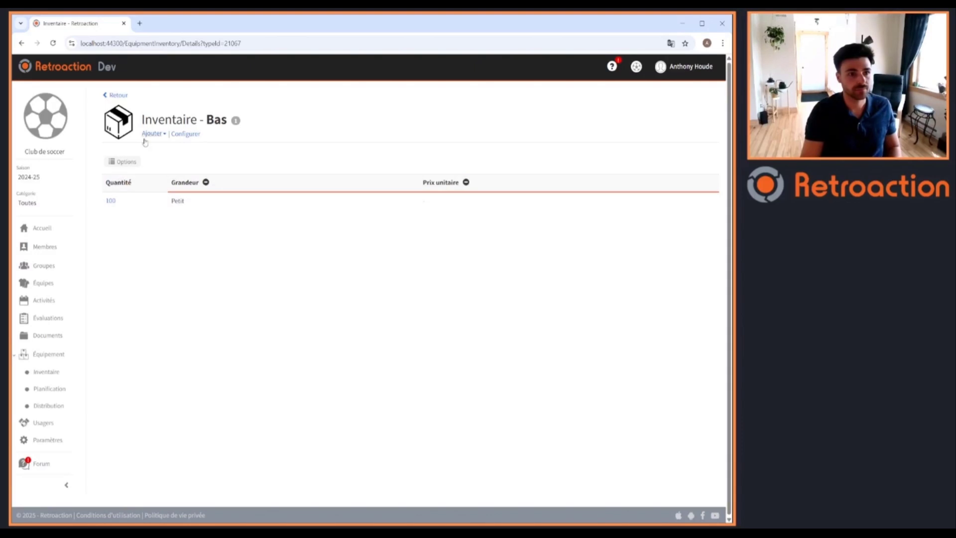
# Step: Add a stock item to Bas with quantity 100 and Grandeur Moyen
pyautogui.click(151, 133)
pyautogui.click(158, 149)
pyautogui.click(164, 150)
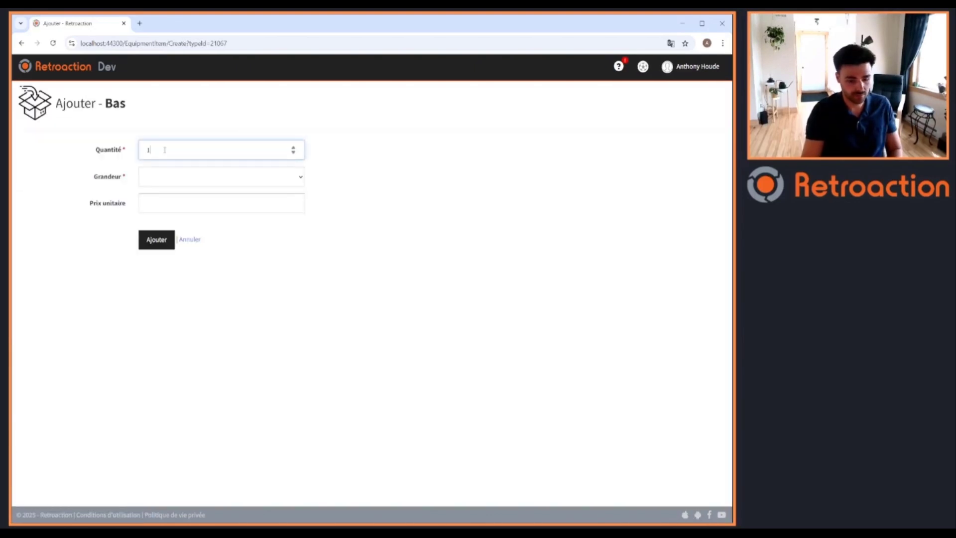
pyautogui.write('0')
pyautogui.click(170, 177)
pyautogui.click(171, 217)
pyautogui.click(157, 239)
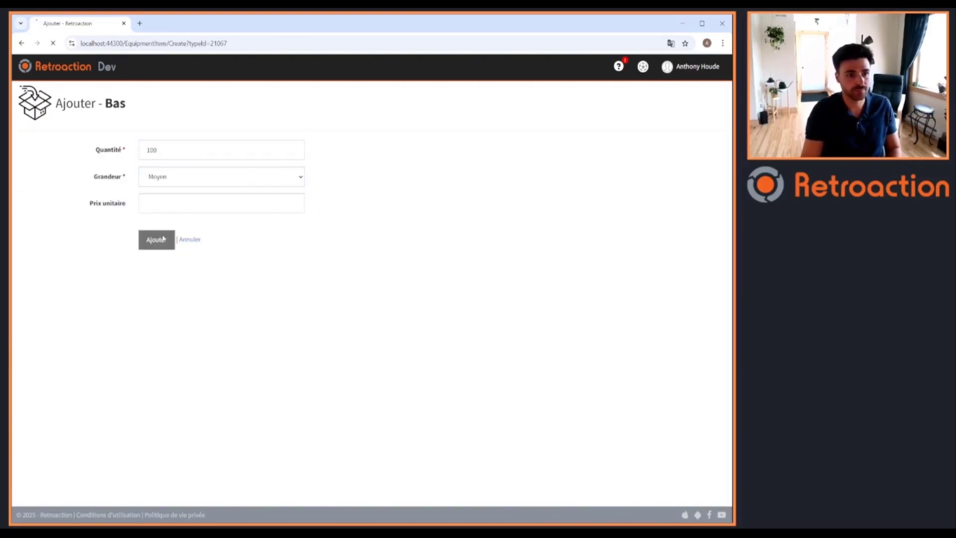
# Step: Add a stock item to Bas with quantity 100 and Grandeur Grand
pyautogui.click(150, 133)
pyautogui.click(159, 148)
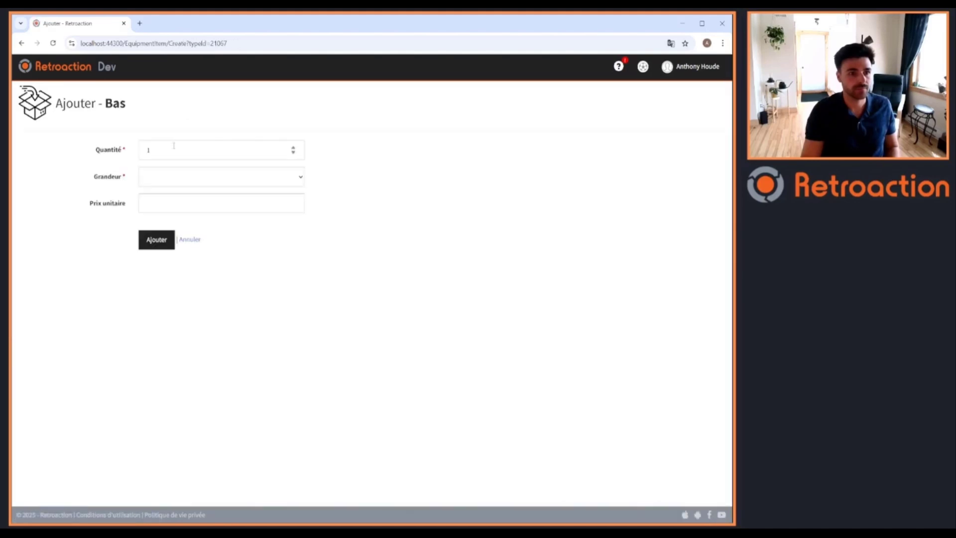
pyautogui.click(174, 149)
pyautogui.click(174, 178)
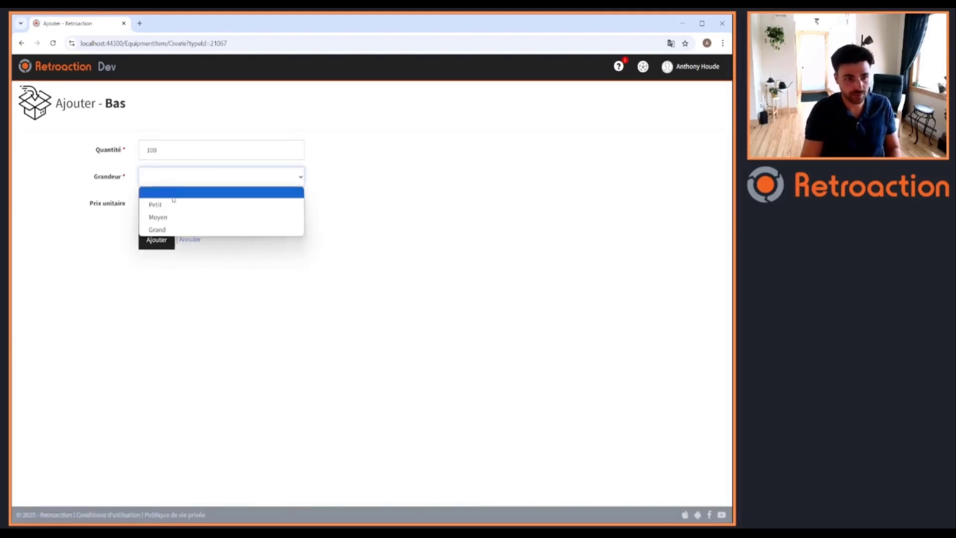
pyautogui.click(174, 229)
pyautogui.click(155, 241)
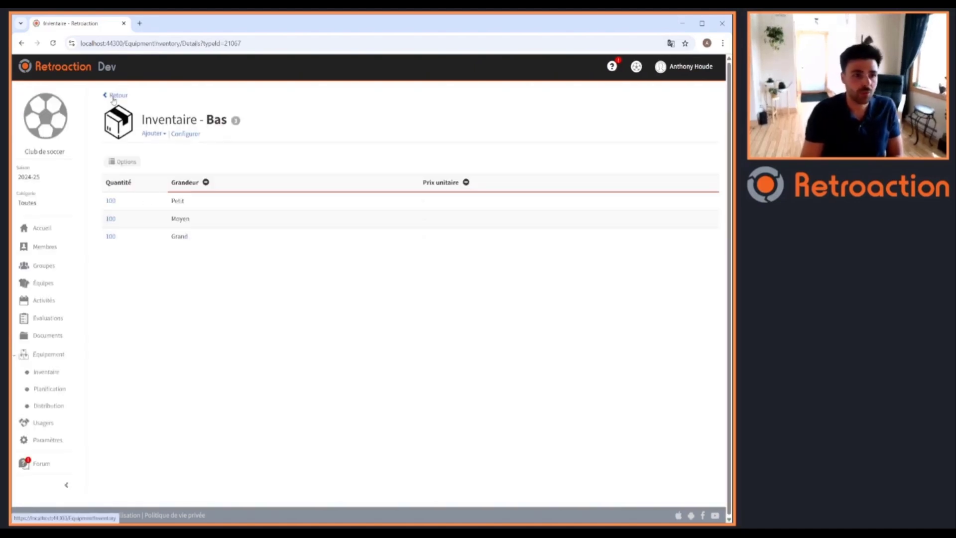
# Step: Return to the equipment inventory list and compare the available quantities of Chandail and Bas
pyautogui.click(114, 98)
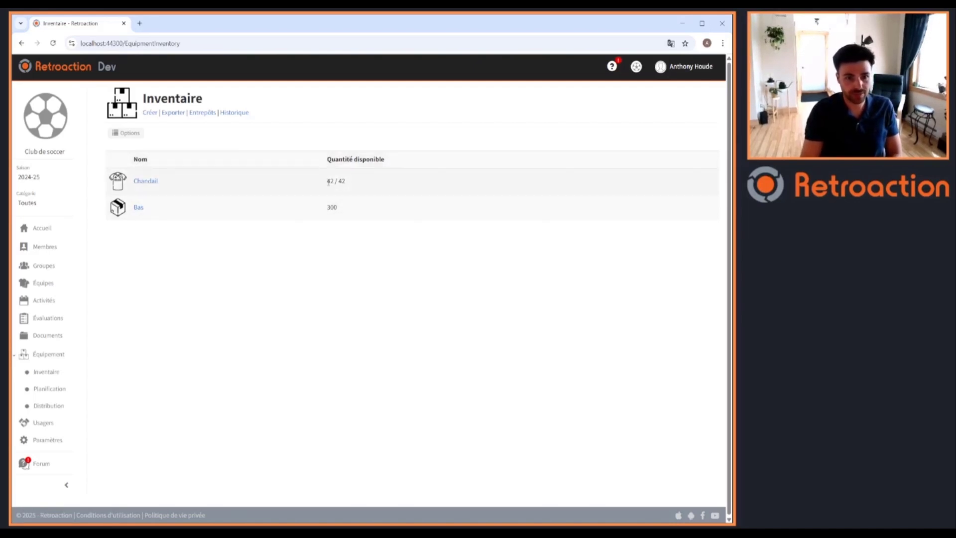
pyautogui.moveTo(327, 182); pyautogui.dragTo(336, 208)
pyautogui.click(343, 240)
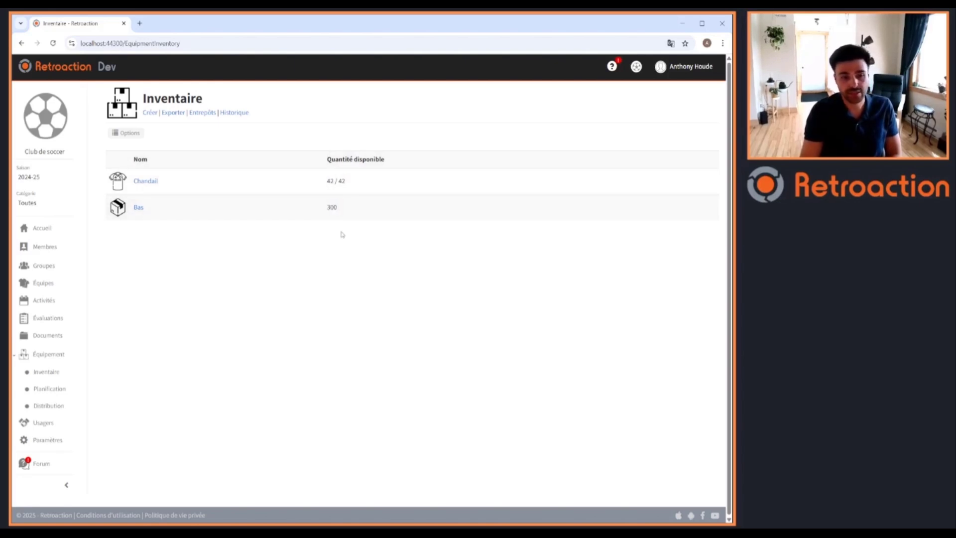
pyautogui.moveTo(326, 182); pyautogui.dragTo(345, 209)
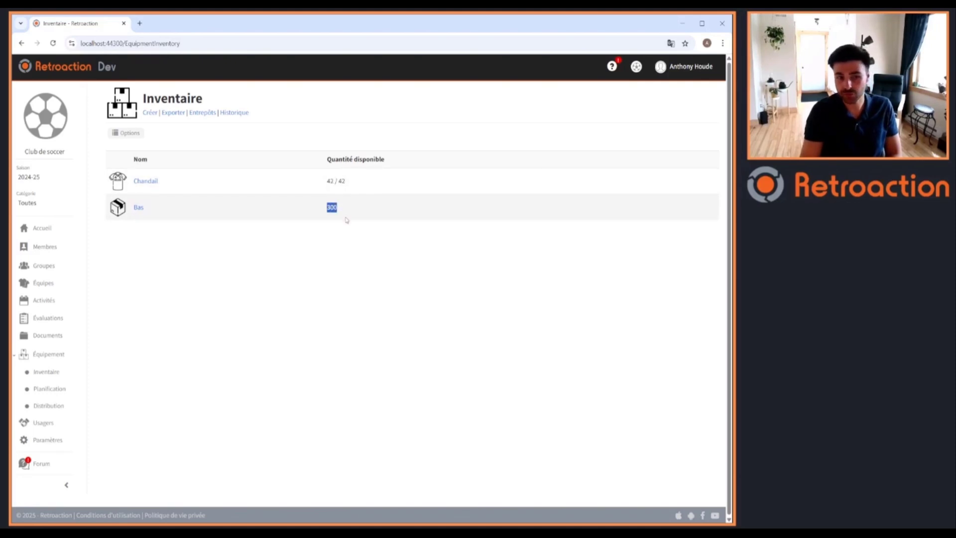
pyautogui.doubleClick(330, 181)
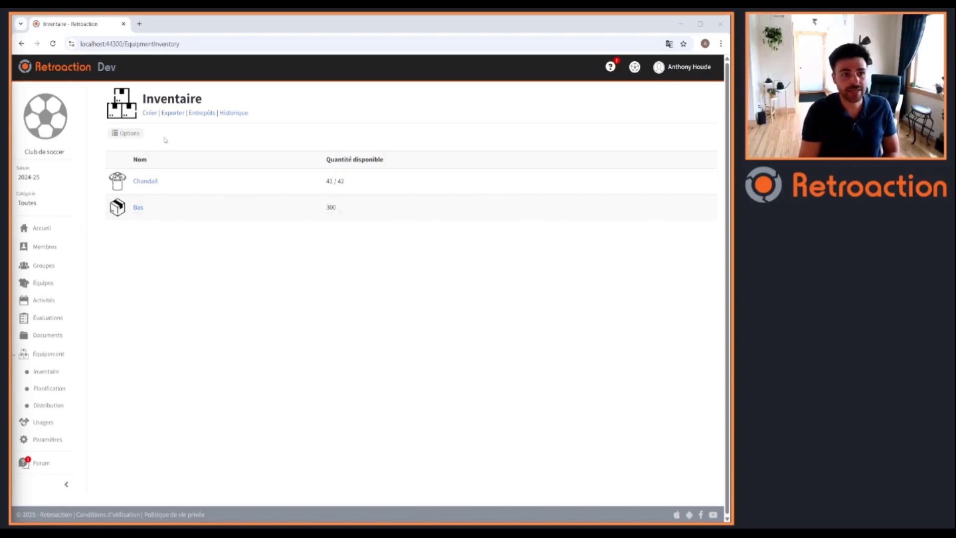
# Step: Create a new warehouse named Entrepôt secondaire among the inventory's warehouses
pyautogui.click(202, 113)
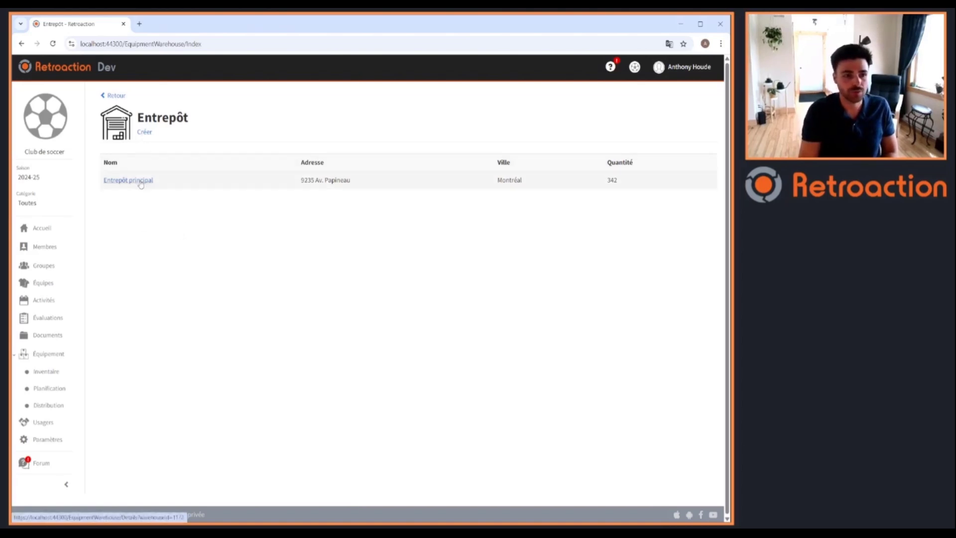
pyautogui.click(144, 132)
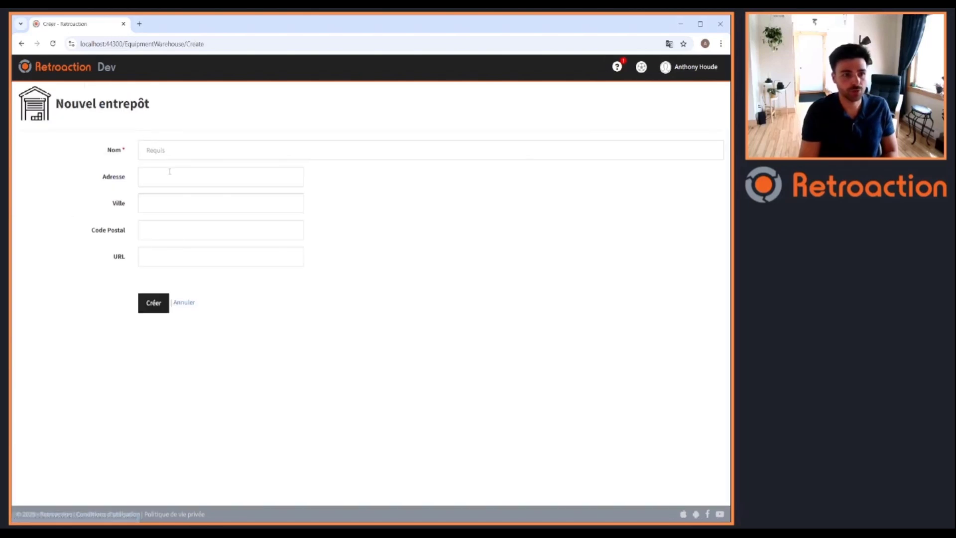
pyautogui.click(175, 151)
pyautogui.write('Entrepôt seconda')
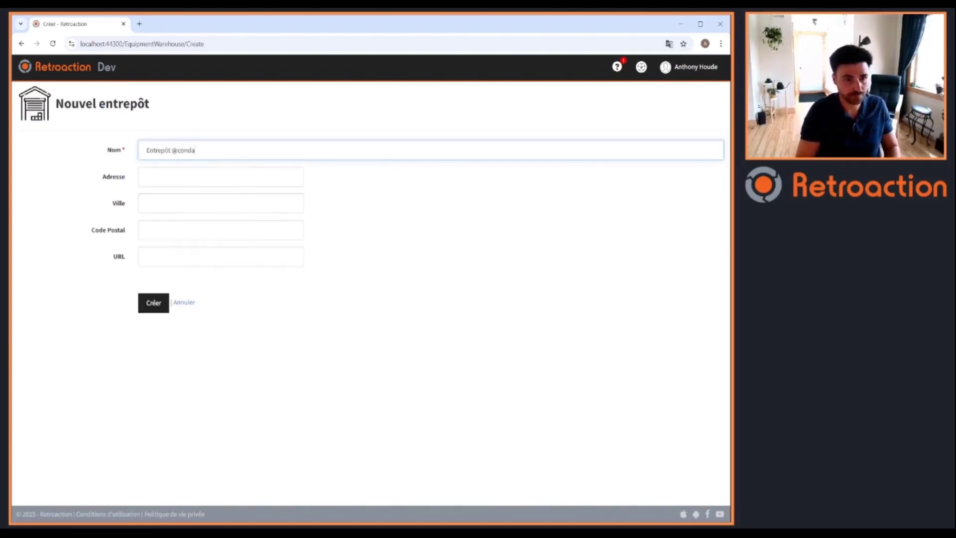
pyautogui.write('ire')
pyautogui.click(160, 304)
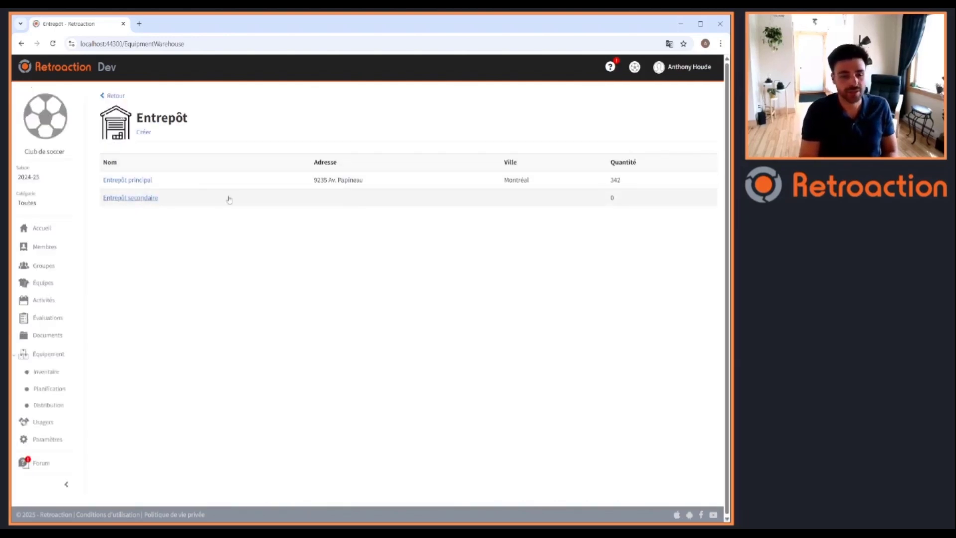
# Step: Add a stock item to Bas in the warehouse Entrepôt secondaire, with quantity 100 and Grandeur Petit
pyautogui.click(116, 95)
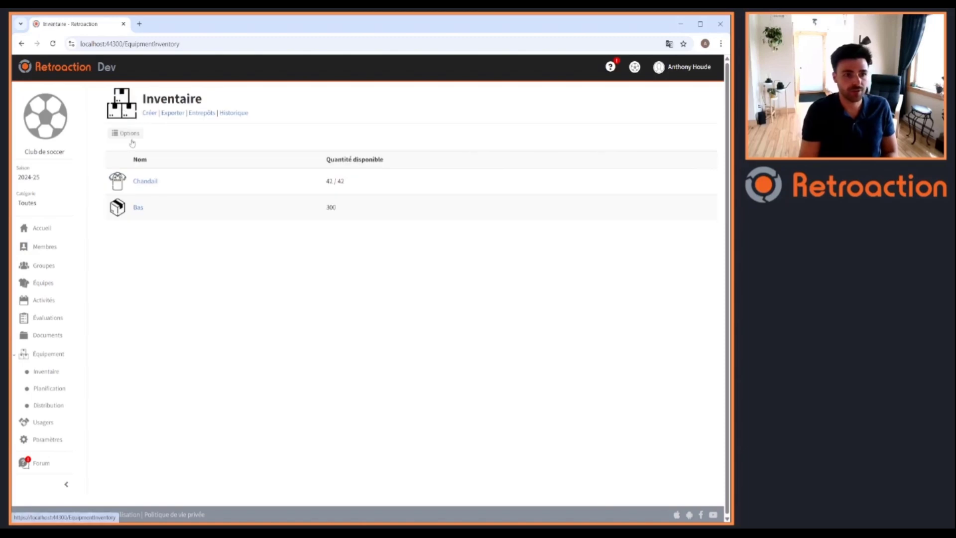
pyautogui.click(137, 209)
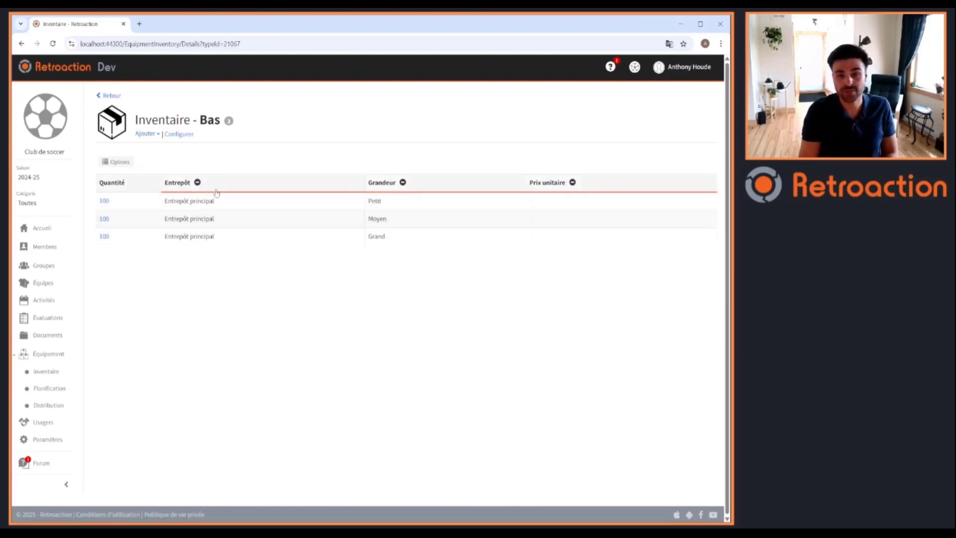
pyautogui.click(146, 134)
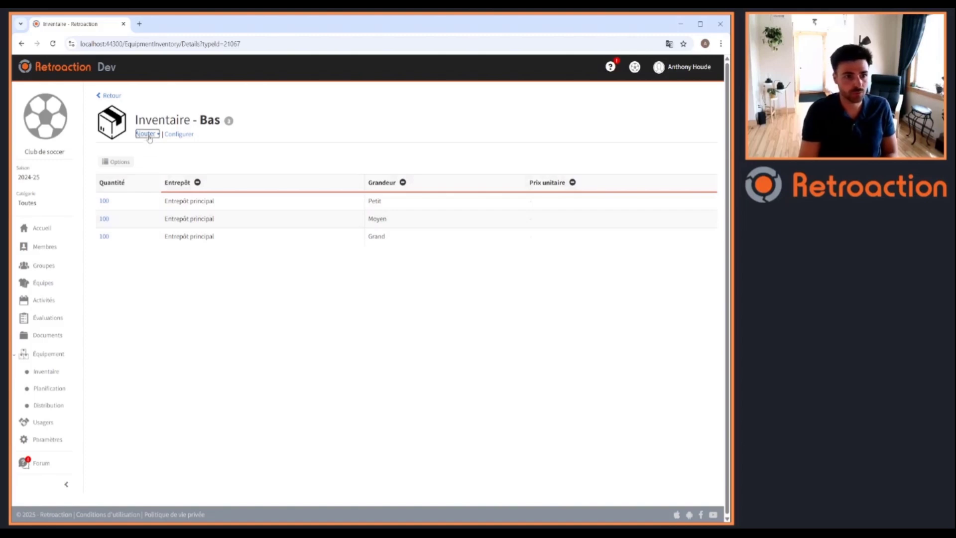
pyautogui.click(154, 148)
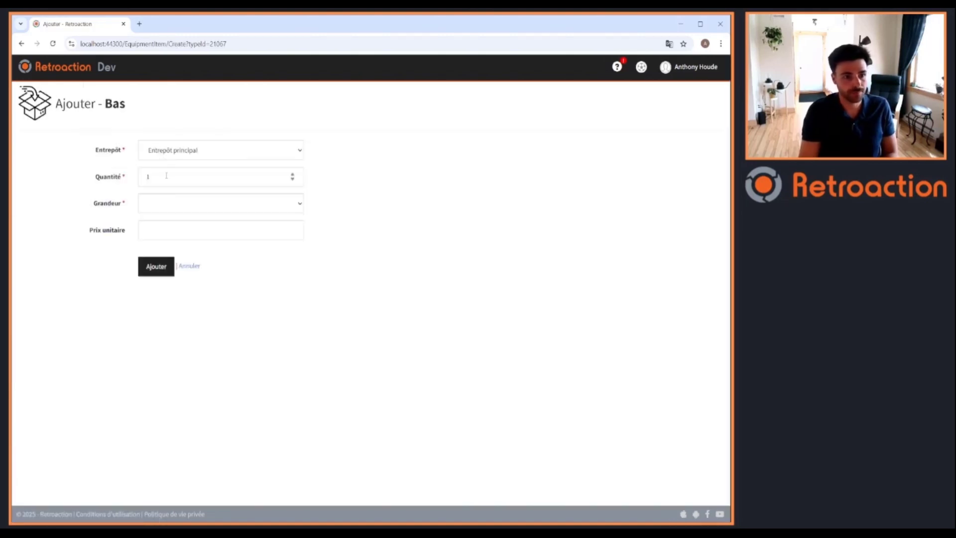
pyautogui.click(166, 175)
pyautogui.write('100')
pyautogui.click(170, 150)
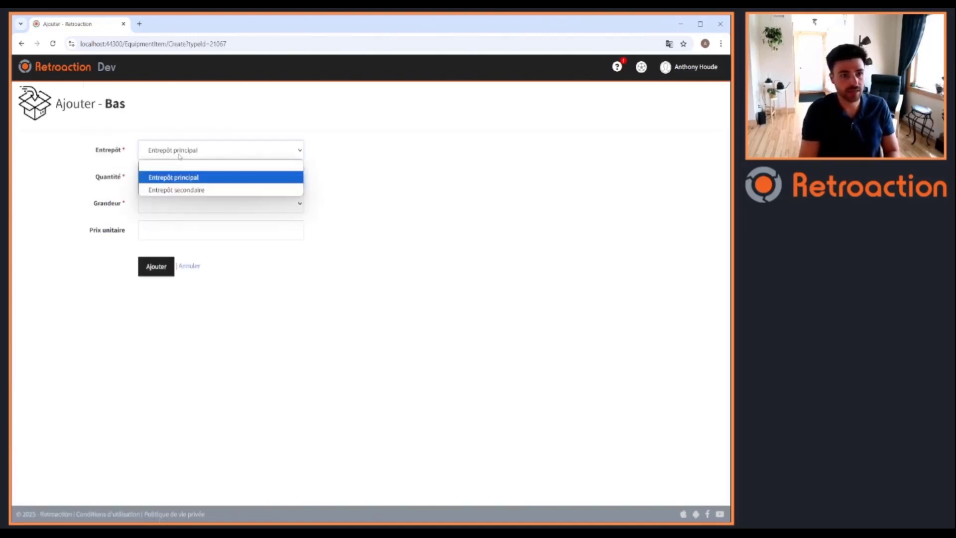
pyautogui.click(186, 190)
pyautogui.click(186, 203)
pyautogui.click(182, 232)
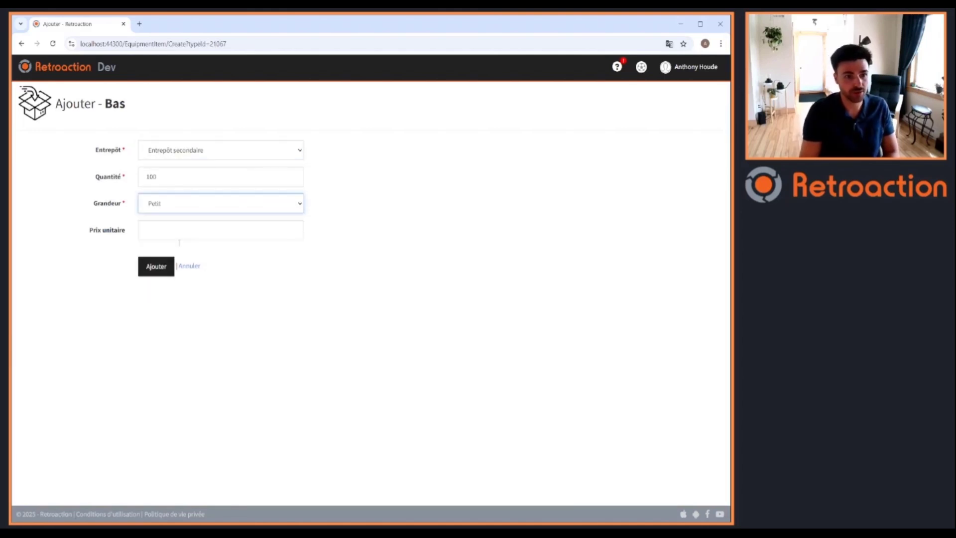
pyautogui.click(169, 272)
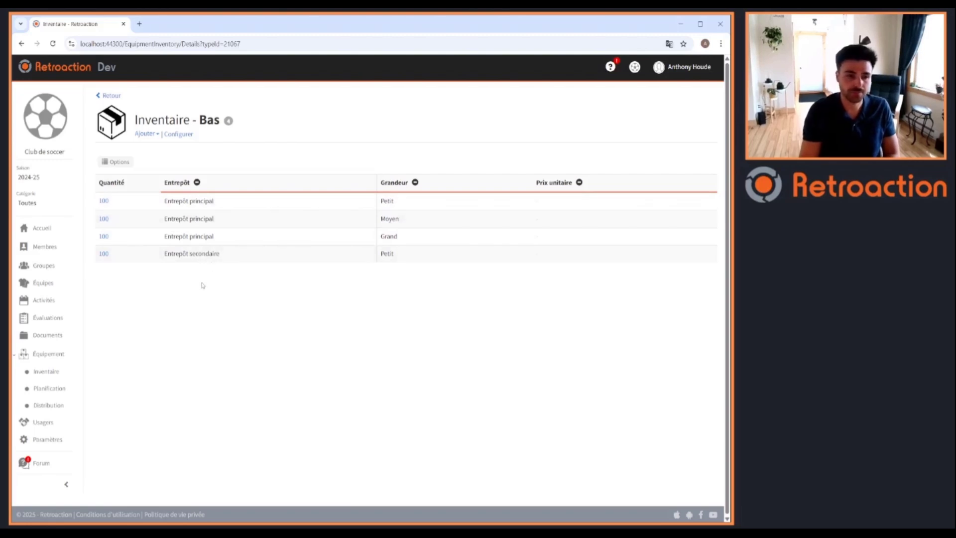
# Step: Transfer the Petit item of Bas from Entrepôt secondaire to Entrepôt principal
pyautogui.click(104, 254)
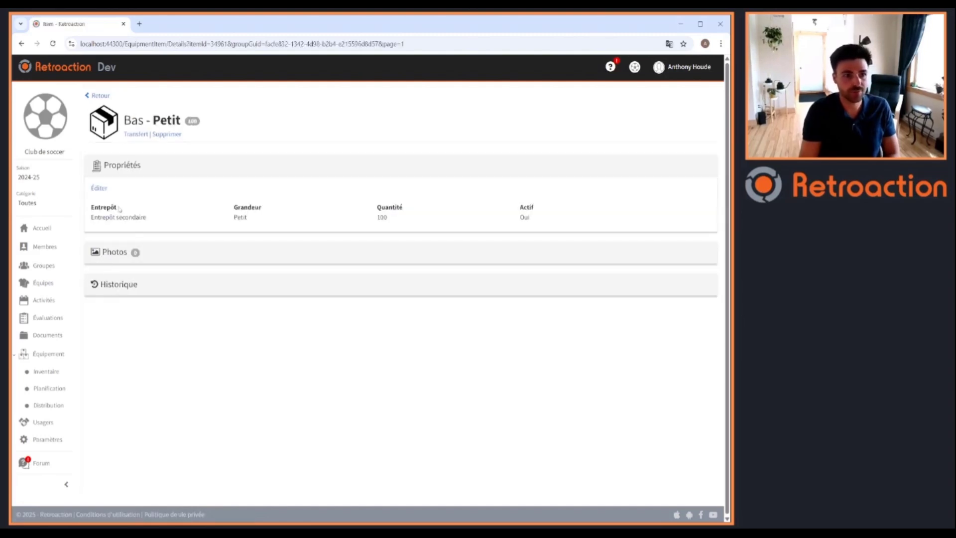
pyautogui.moveTo(92, 218); pyautogui.dragTo(146, 218)
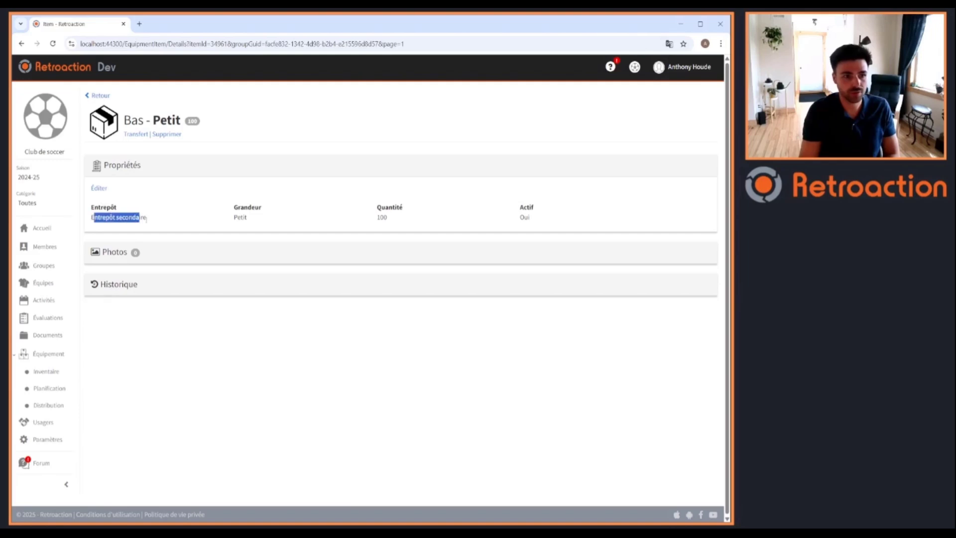
pyautogui.click(137, 134)
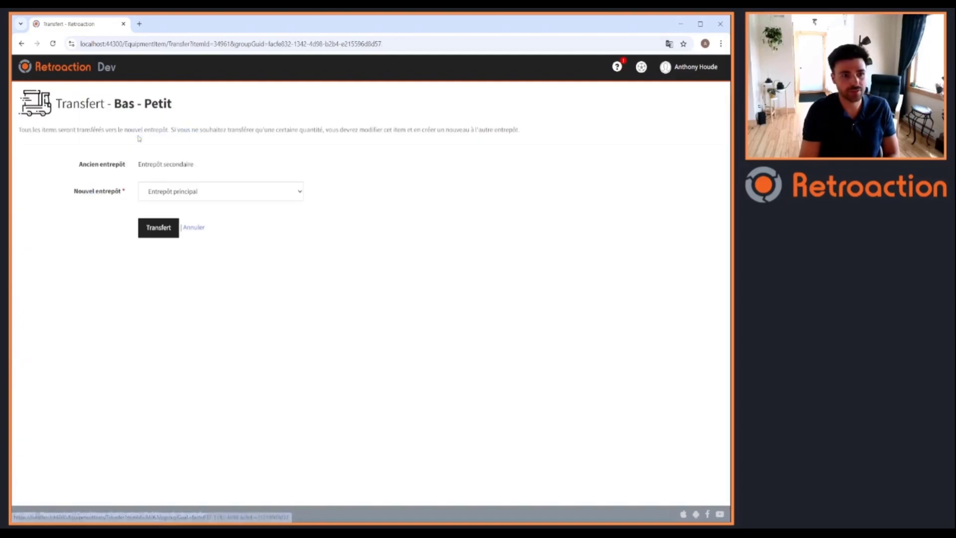
pyautogui.moveTo(137, 167); pyautogui.dragTo(196, 168)
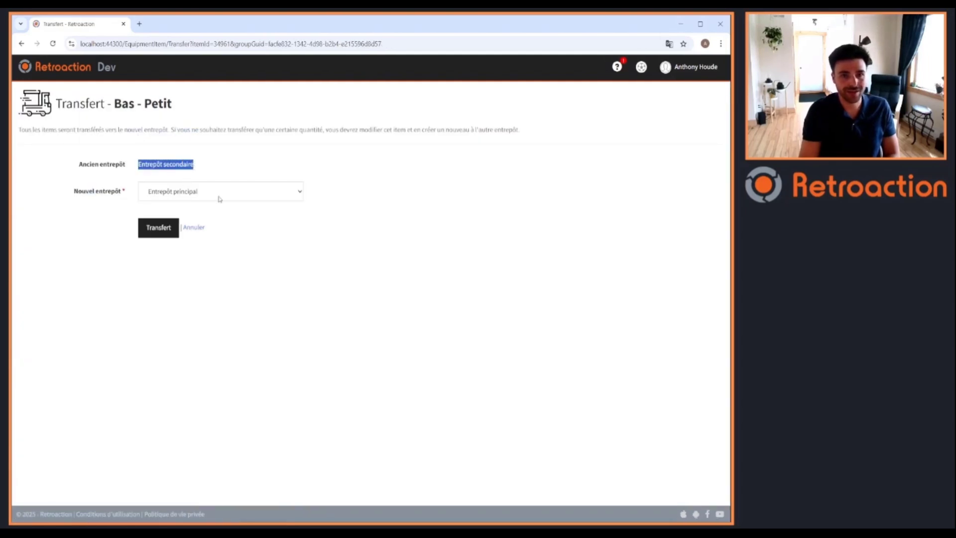
pyautogui.click(155, 231)
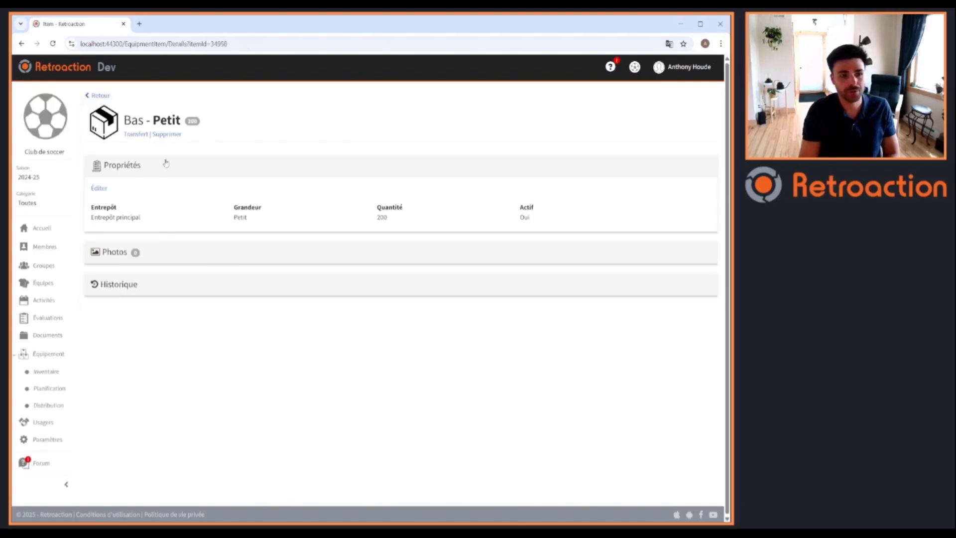
# Step: Check the quantity of Petit in the Bas inventory, and return to the equipment inventory list
pyautogui.click(91, 98)
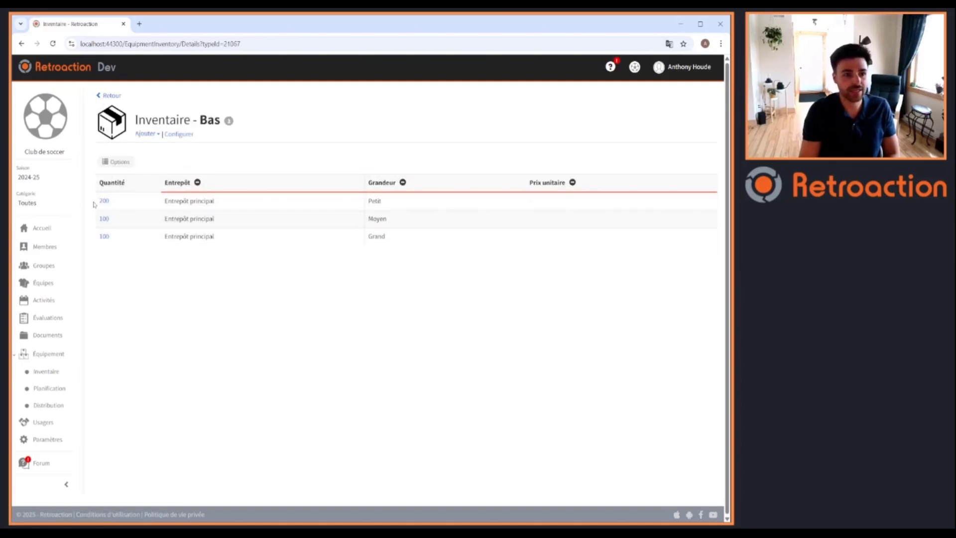
pyautogui.moveTo(97, 201); pyautogui.dragTo(110, 201)
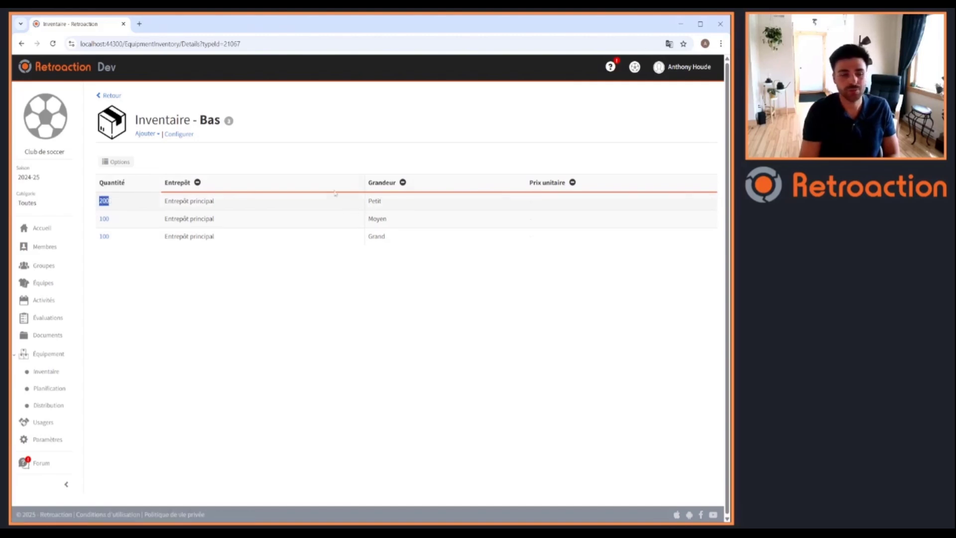
pyautogui.click(107, 96)
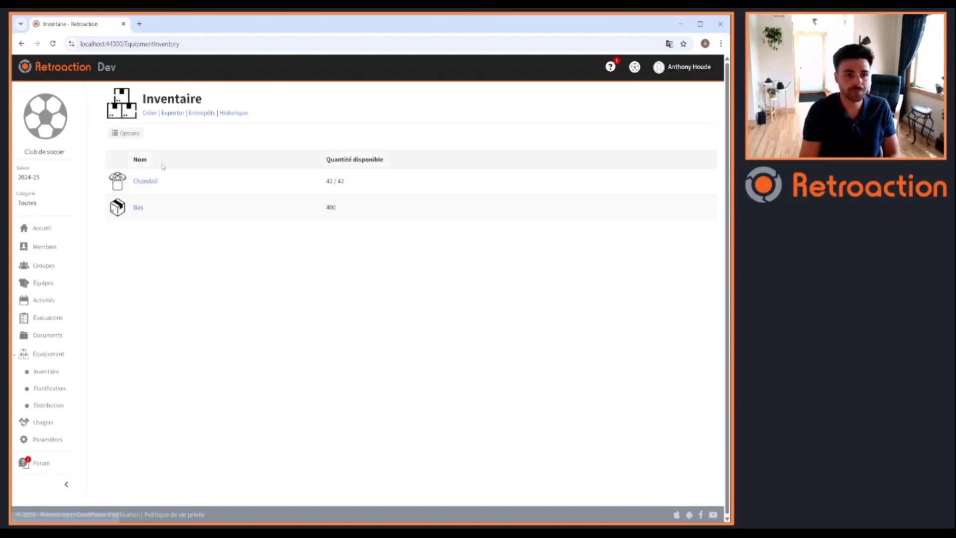